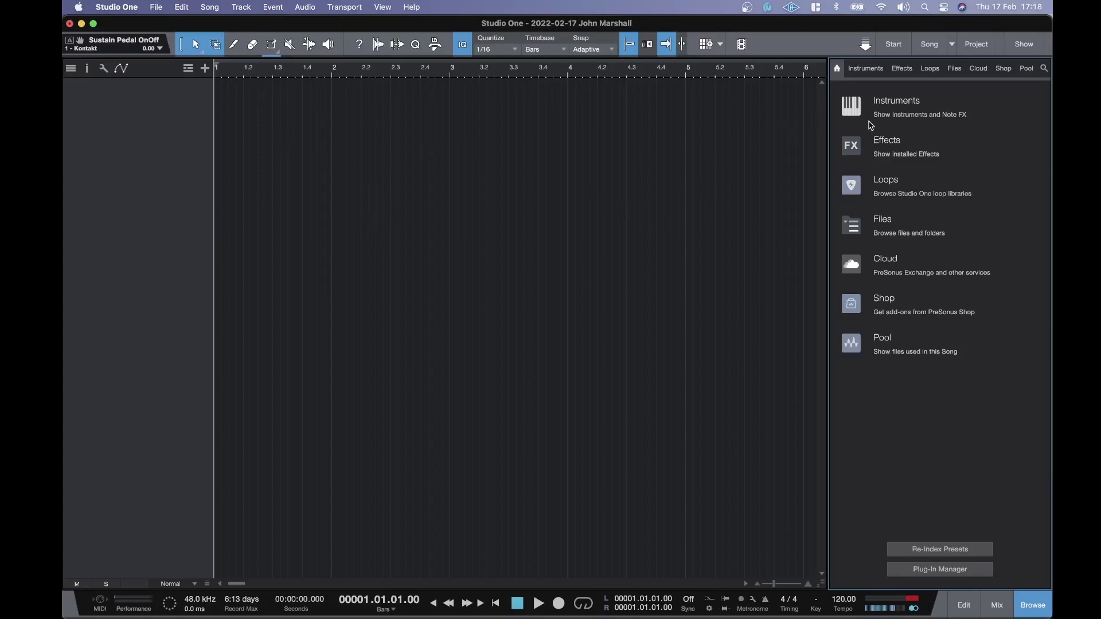
Add the Native Instruments Kontakt instrument to the empty song as a new track and shift its window clear of the track list
left_click(896, 104)
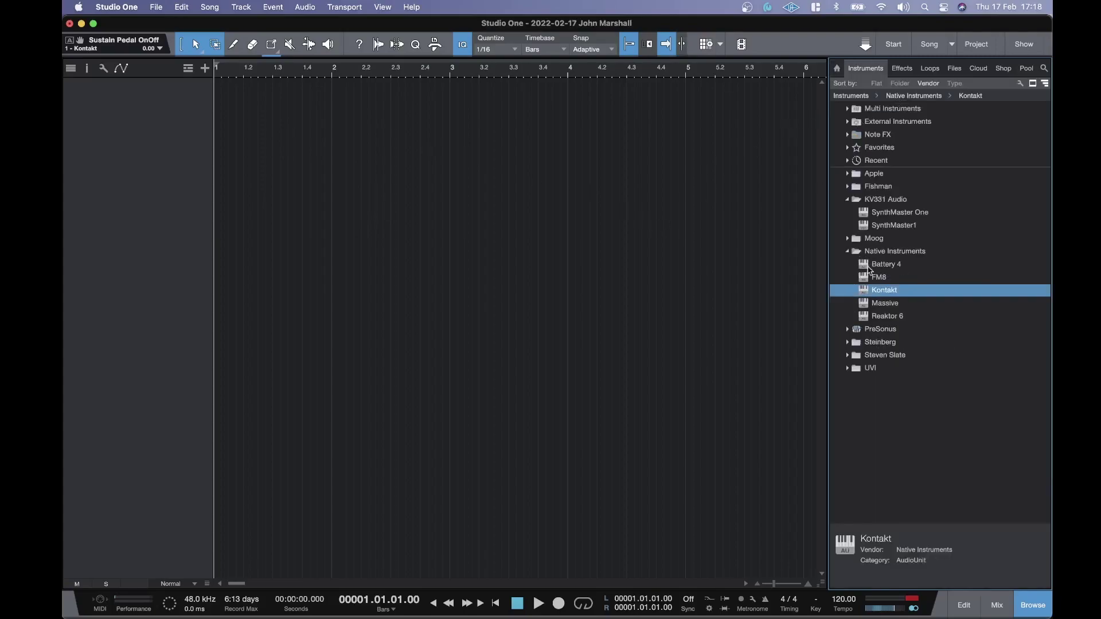
left_click_drag(884, 295, 138, 140)
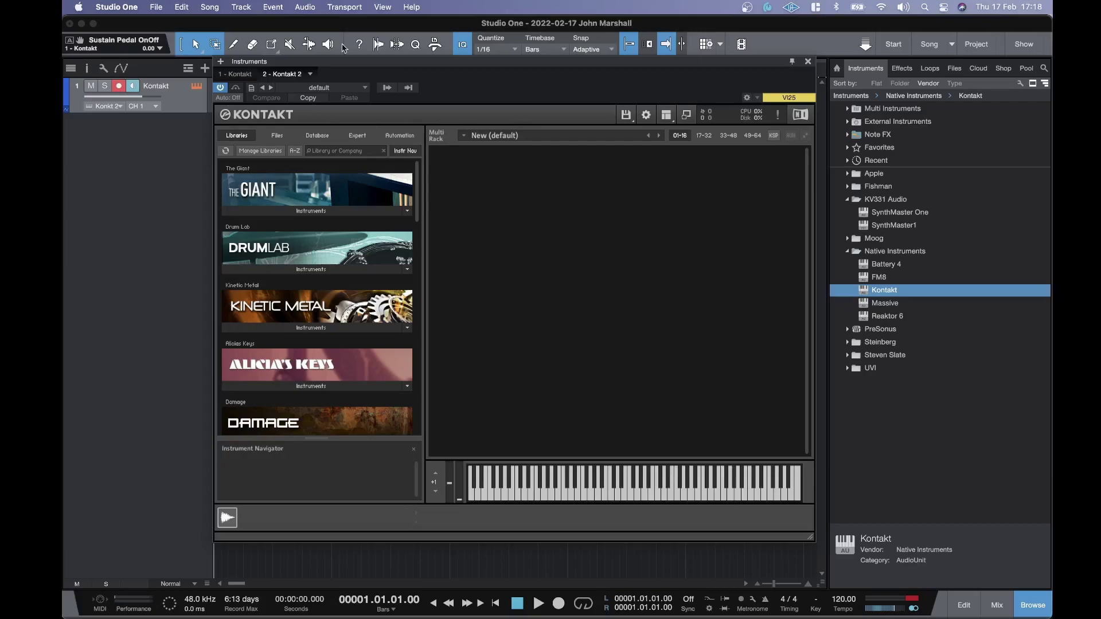
left_click_drag(427, 69, 483, 68)
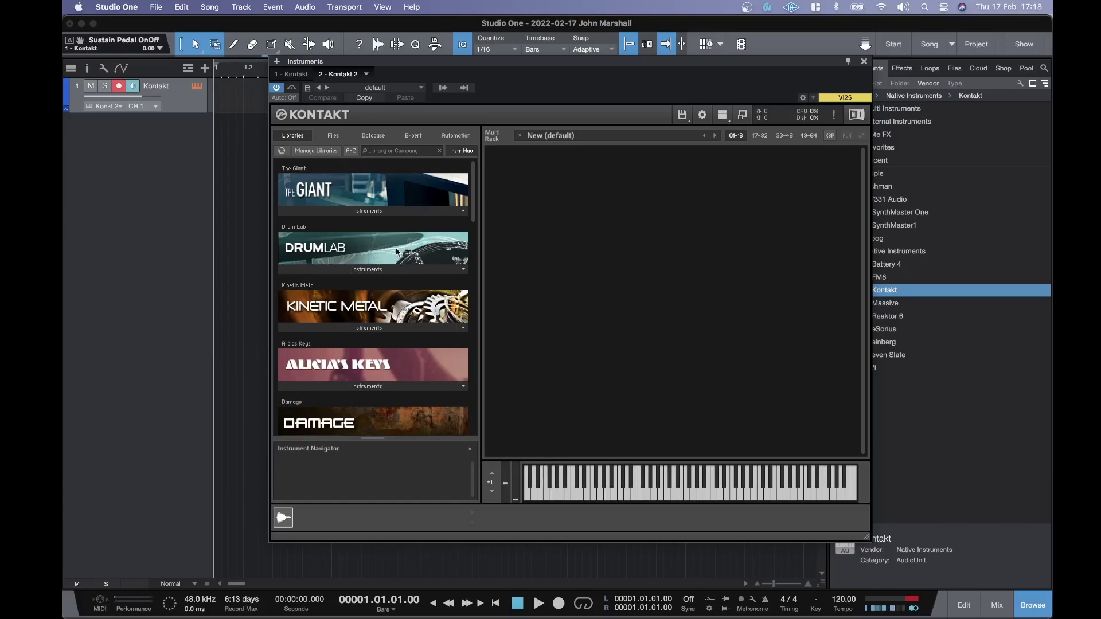
Load AR Modern Sparkle Kit Full.nki from the Abbey Road Modern Drummer library into the rack
scroll(380, 219, "down", 3)
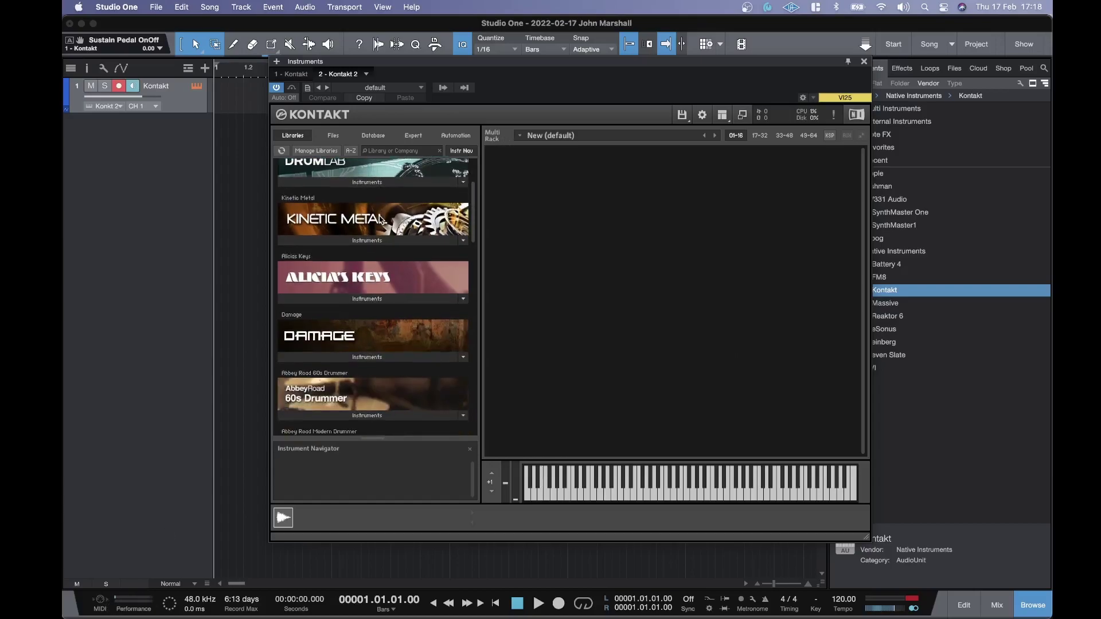
scroll(381, 220, "down", 4)
scroll(380, 220, "down", 2)
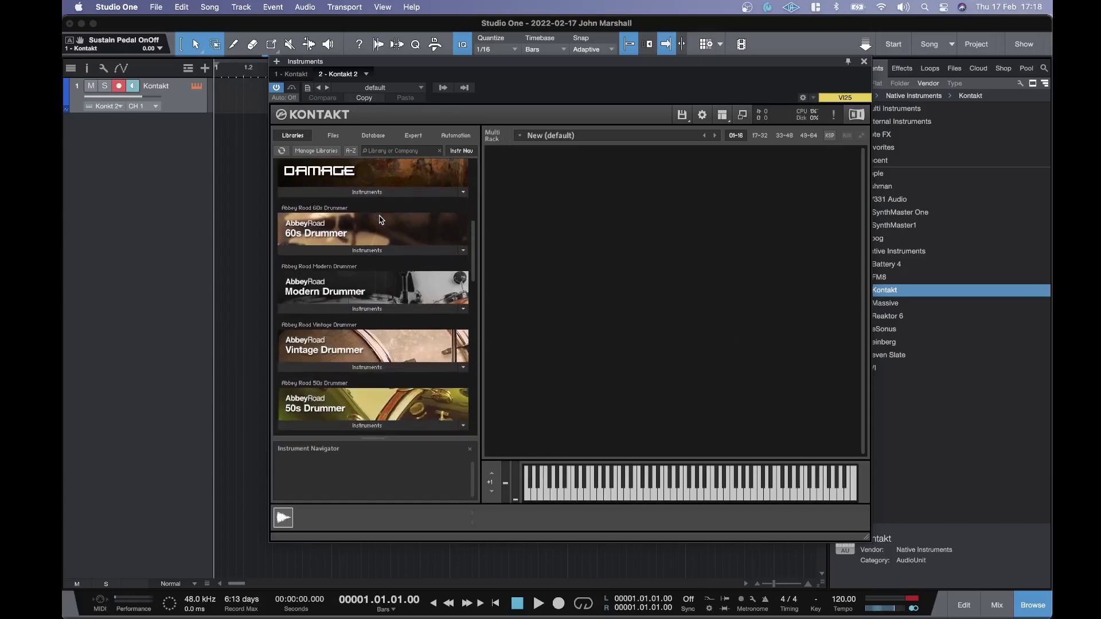
left_click(355, 251)
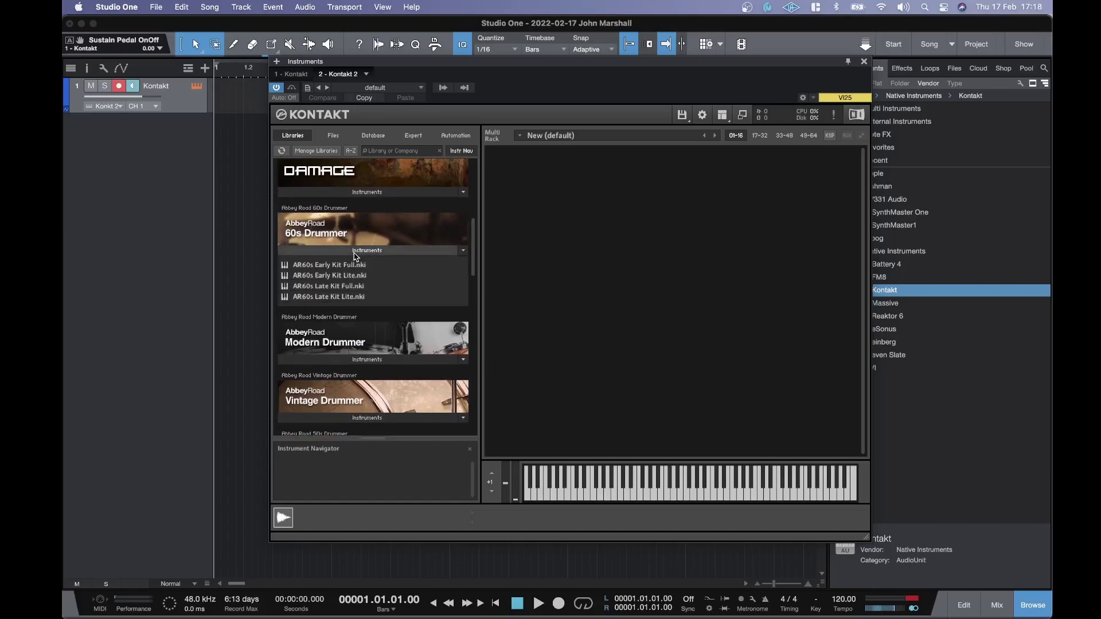
left_click(354, 253)
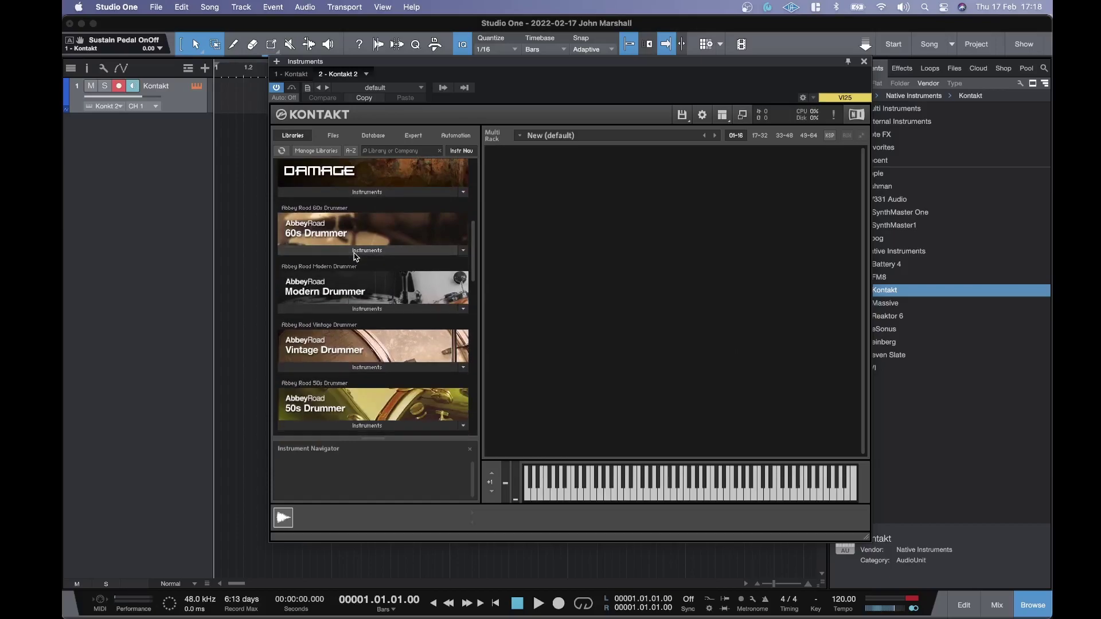
left_click(348, 310)
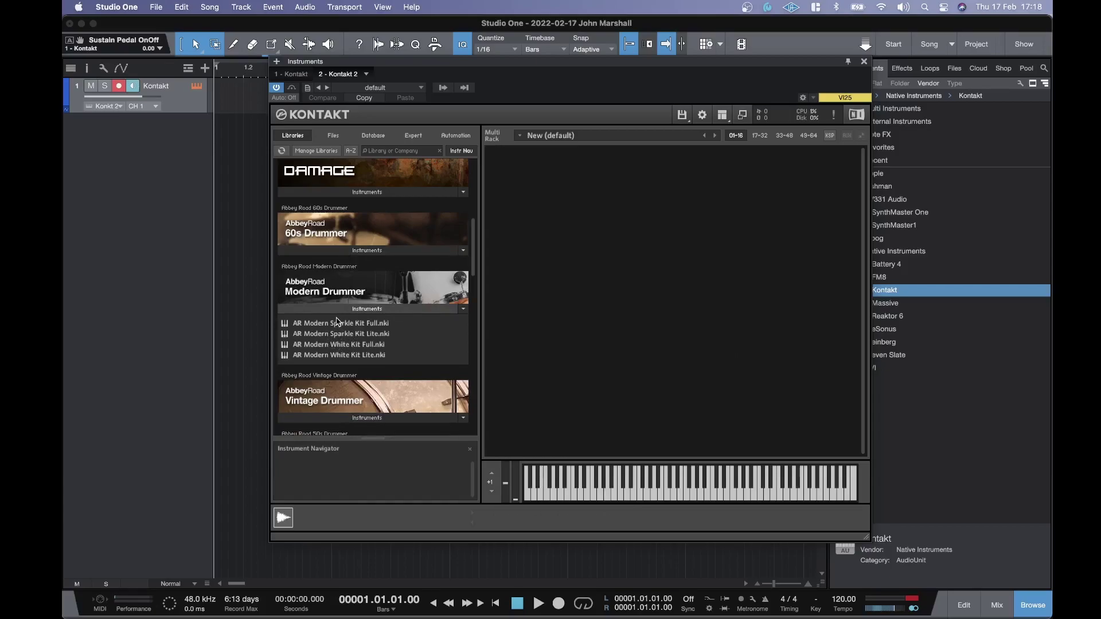
double_click(336, 325)
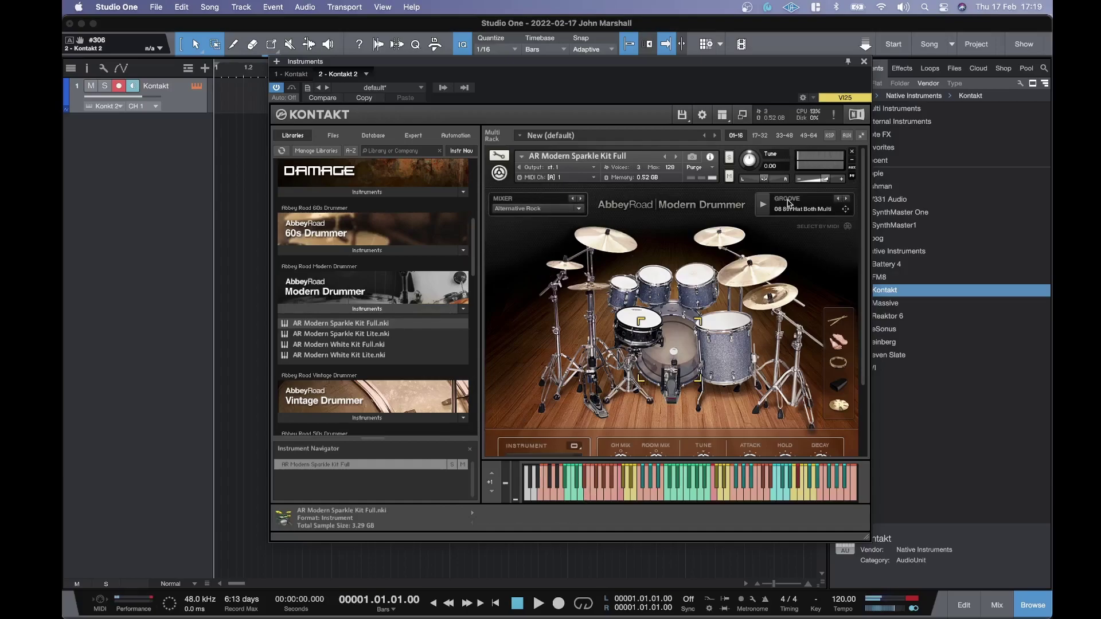
Play the drum kit's groove, audition the following variations one by one up to 16 Fill, and stop playback
left_click(762, 204)
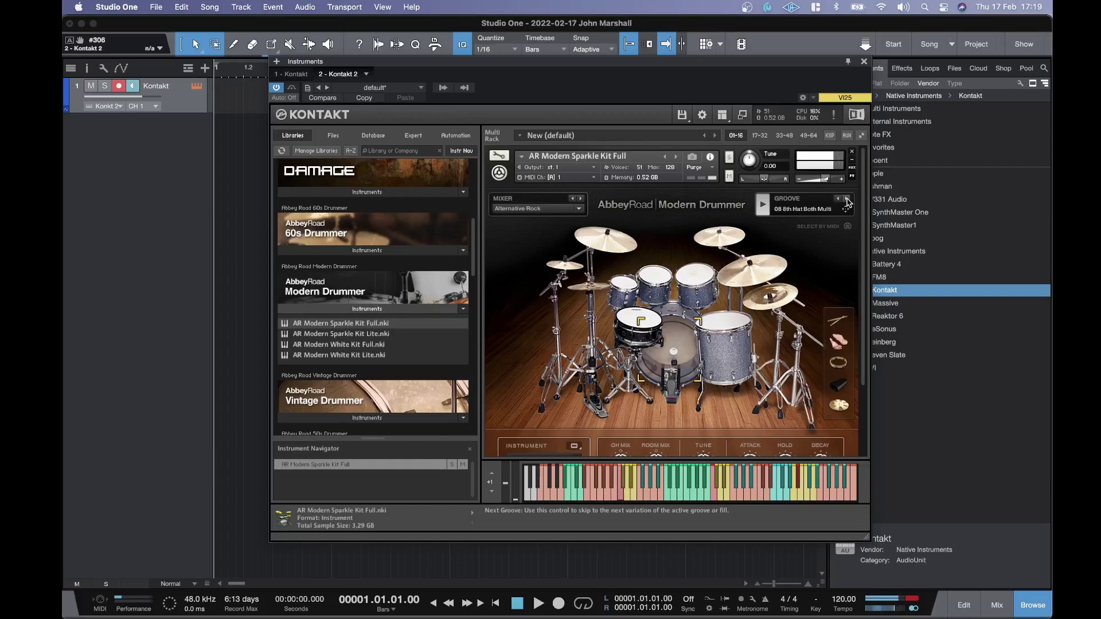
left_click(848, 200)
left_click(848, 200)
left_click(847, 201)
left_click(847, 199)
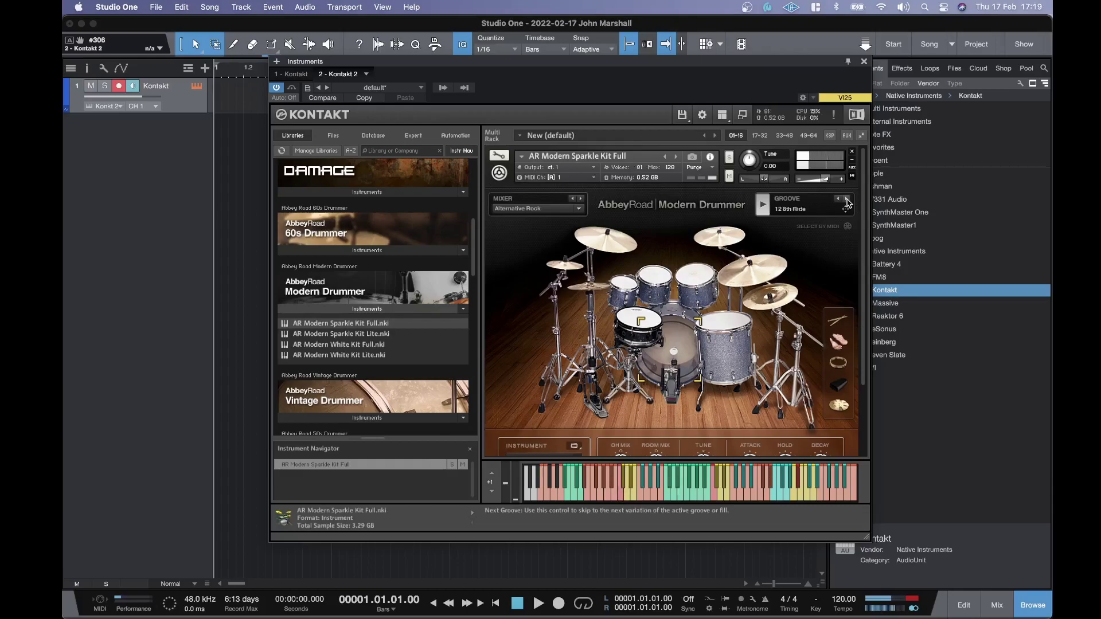
left_click_drag(701, 67, 679, 56)
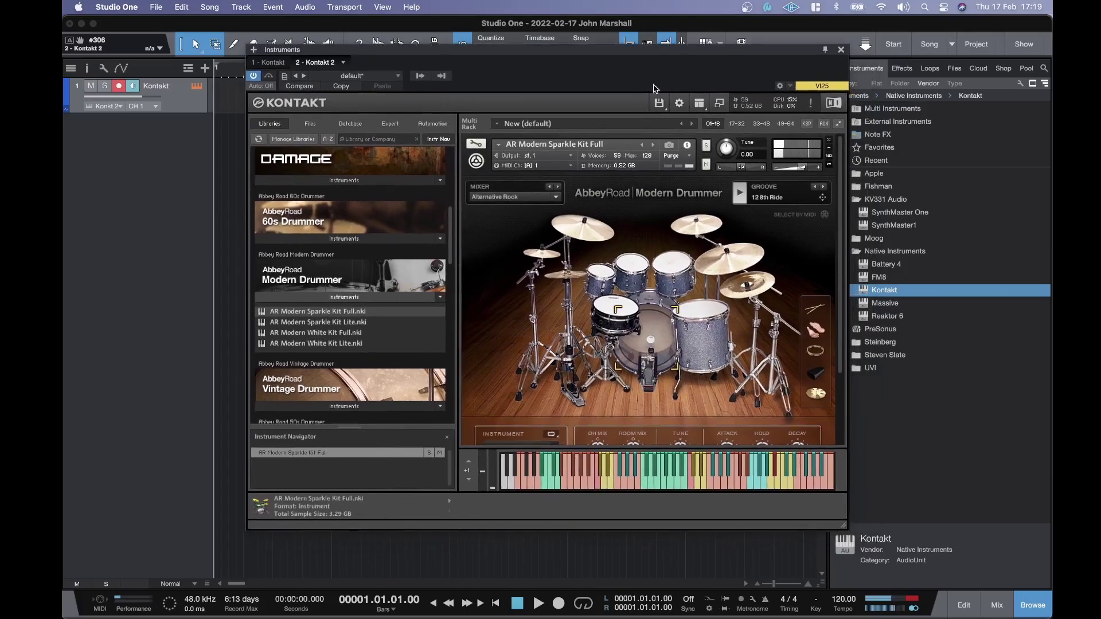
left_click(823, 188)
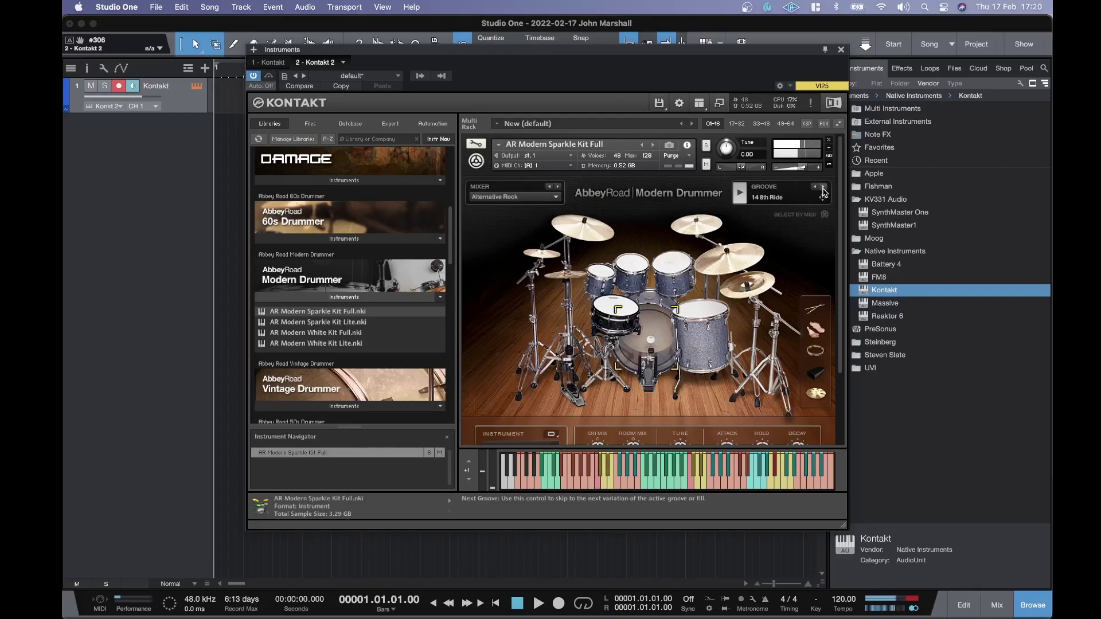
left_click(822, 188)
left_click(823, 188)
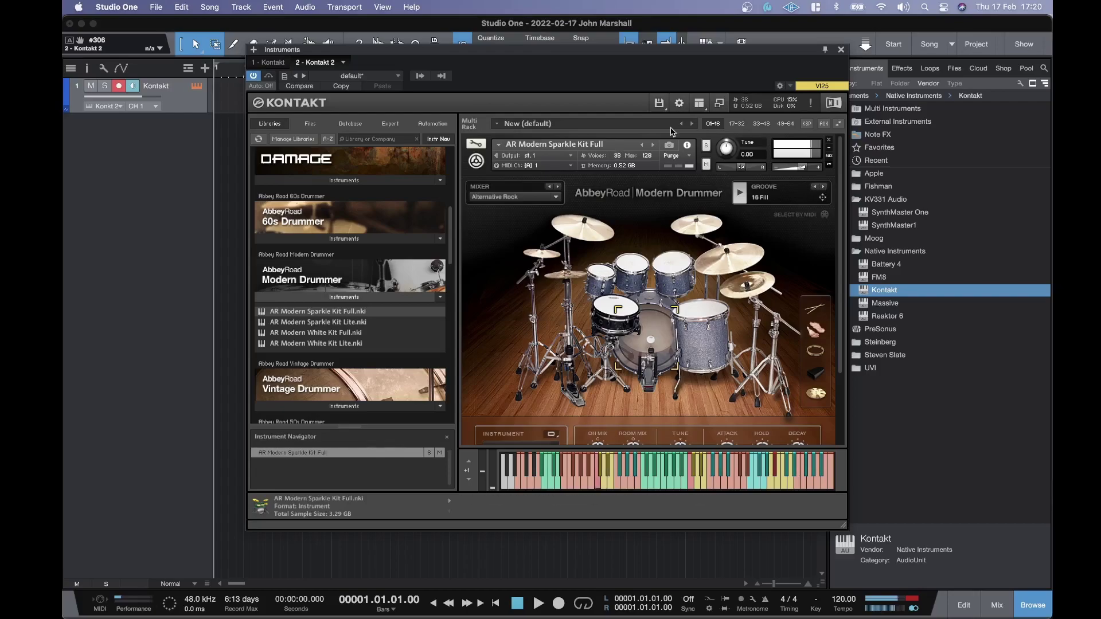
left_click(740, 194)
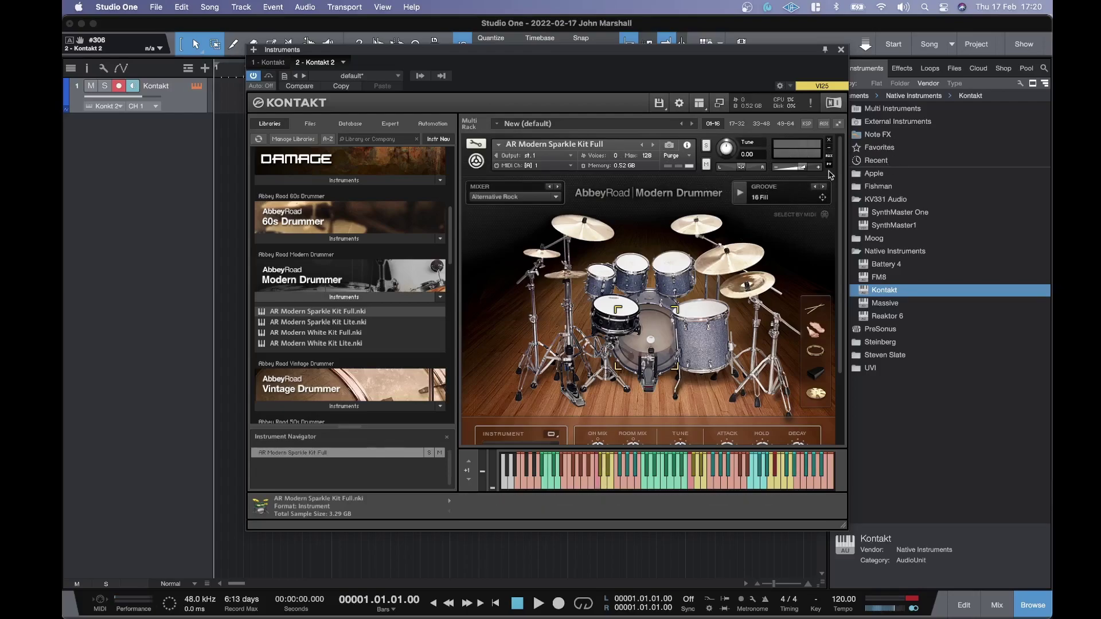
Remove the drum kit from the rack without saving changes and load Emotive Strings.nki in its place
left_click(829, 141)
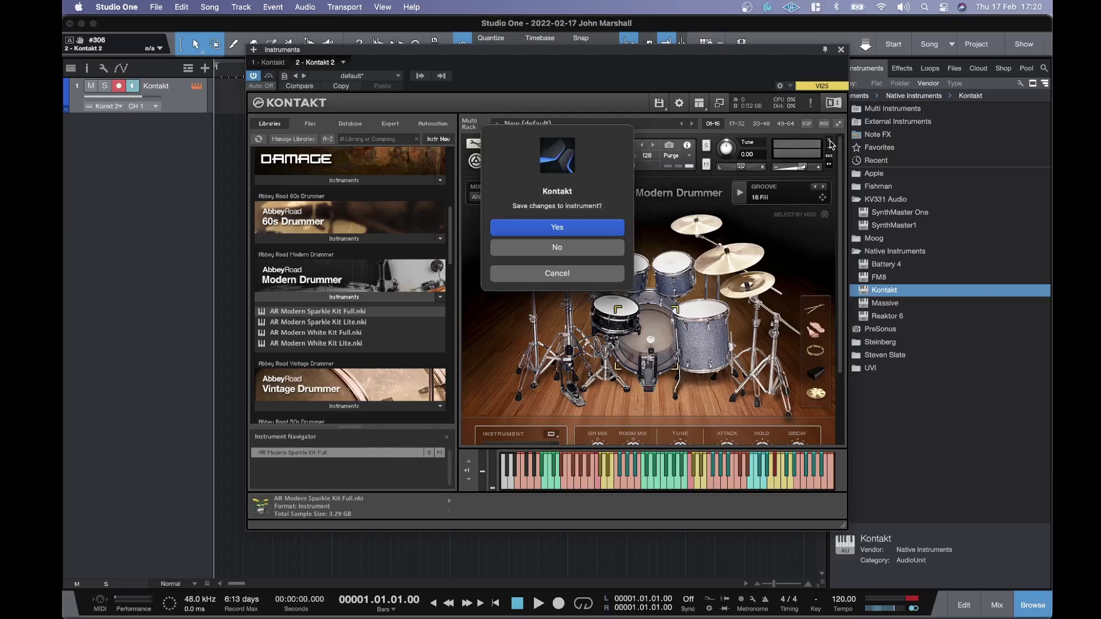
left_click(550, 250)
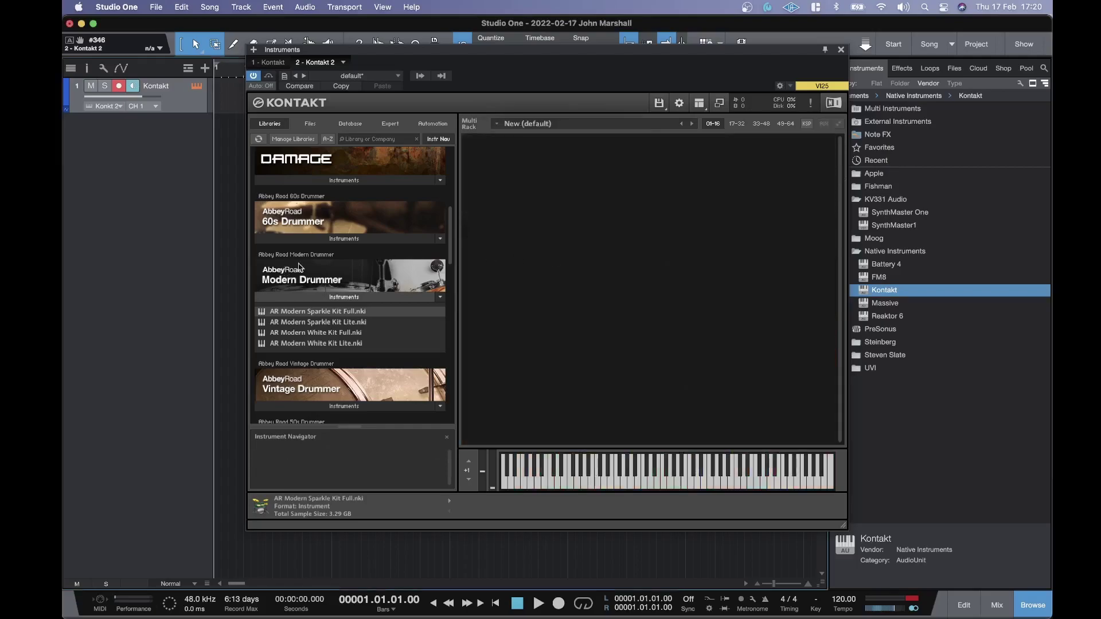
scroll(304, 266, "down", 10)
scroll(319, 264, "down", 6)
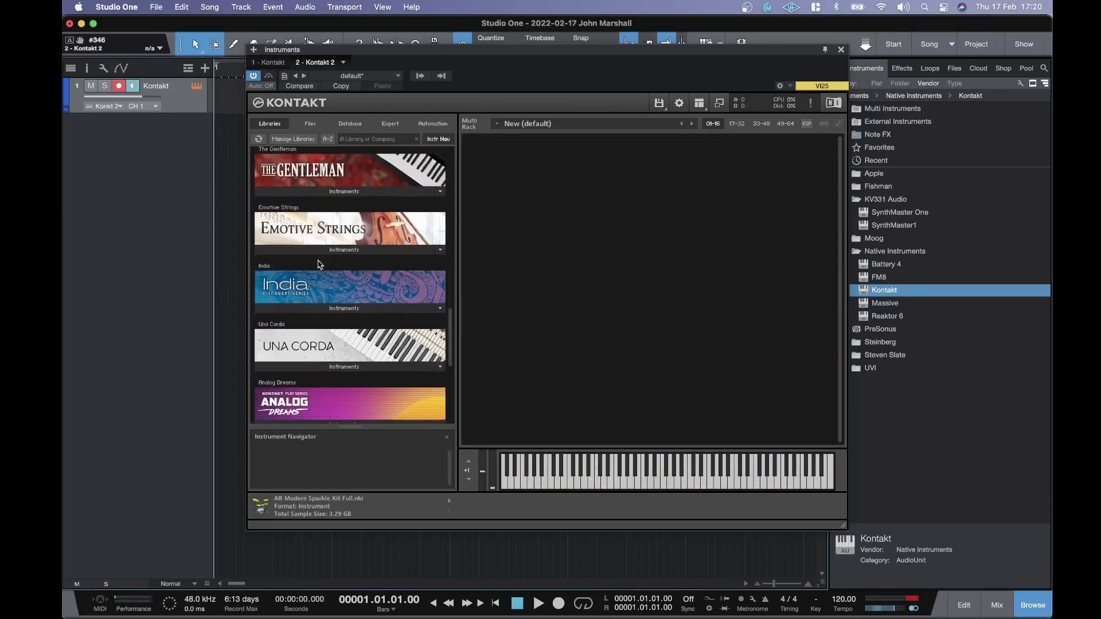
left_click(320, 250)
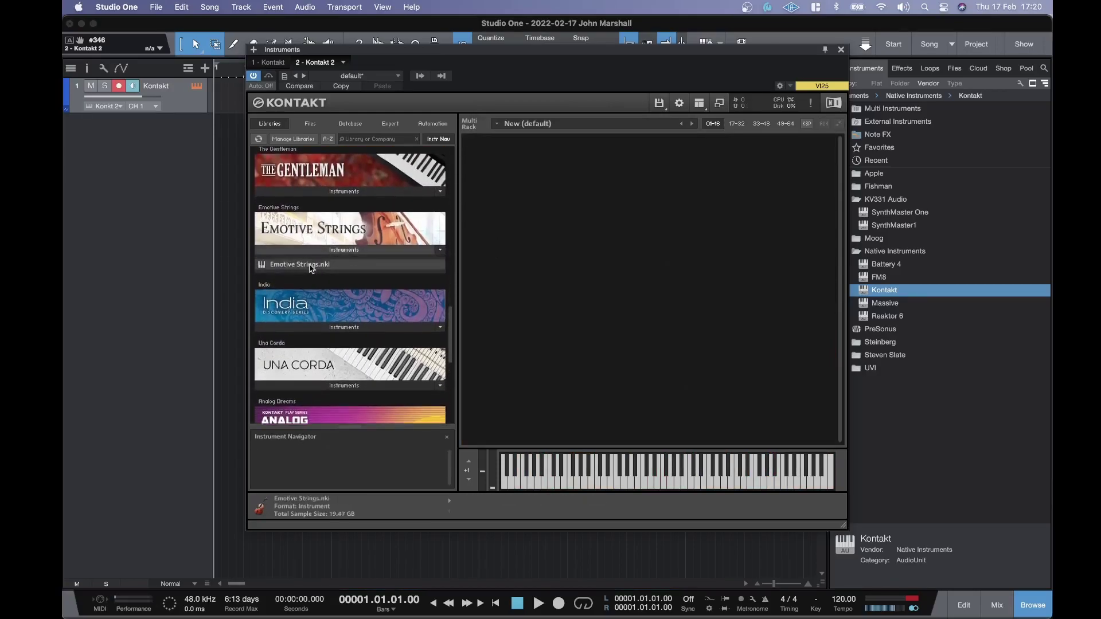
double_click(310, 265)
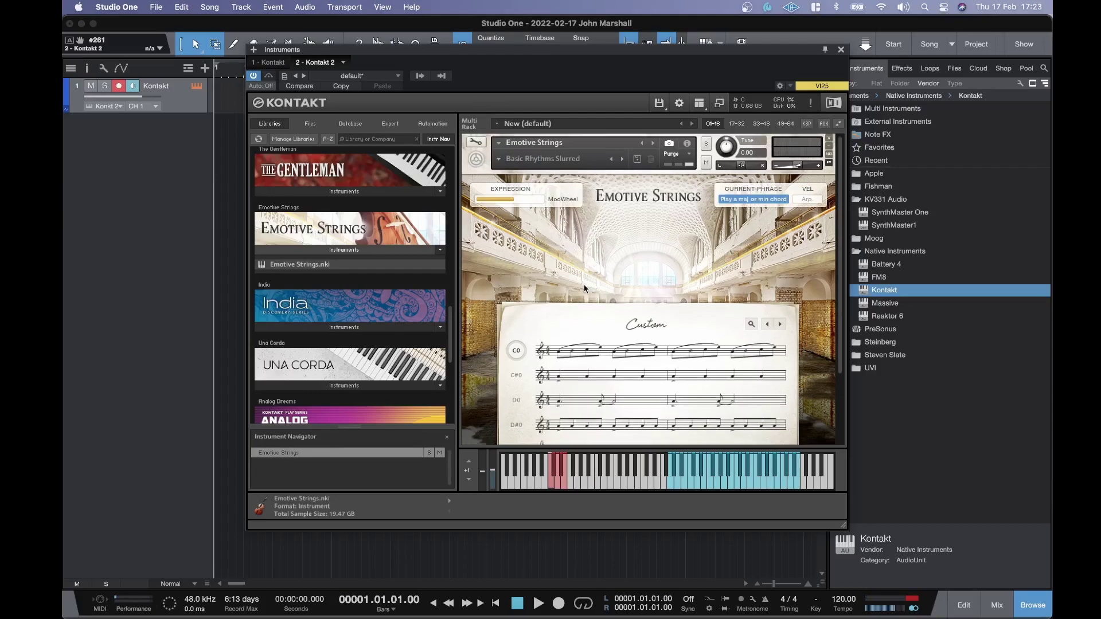
View the Emotive Strings sound settings and adjust the phrase release in its playback settings, trying 799.7 ms before settling on 312.6 ms
scroll(586, 291, "down", 5)
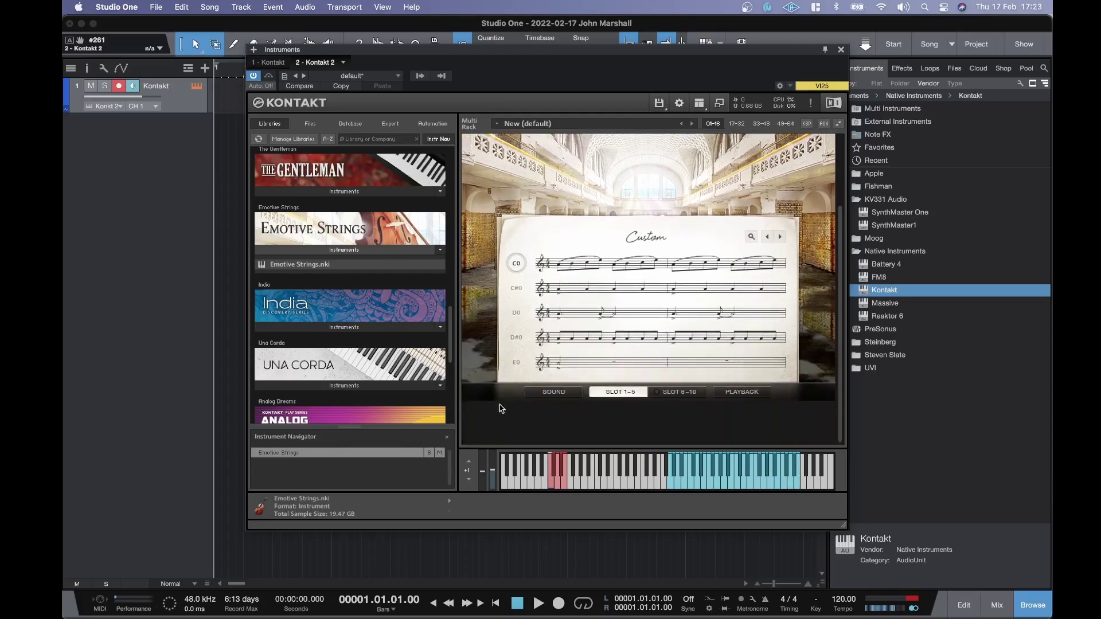
left_click(559, 392)
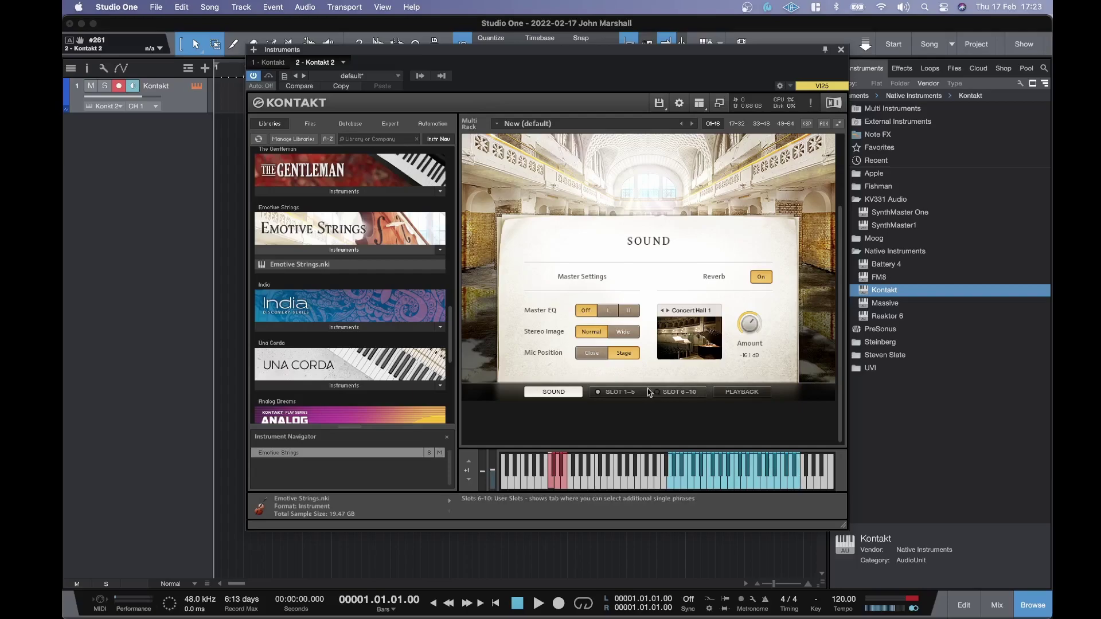
left_click(742, 393)
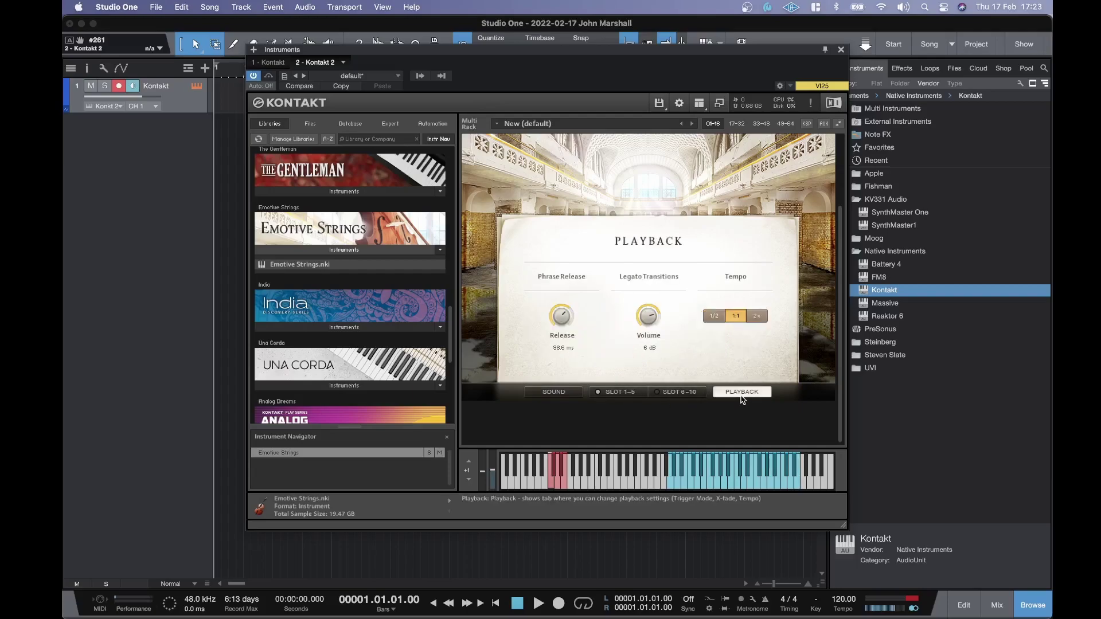
left_click_drag(561, 322, 555, 269)
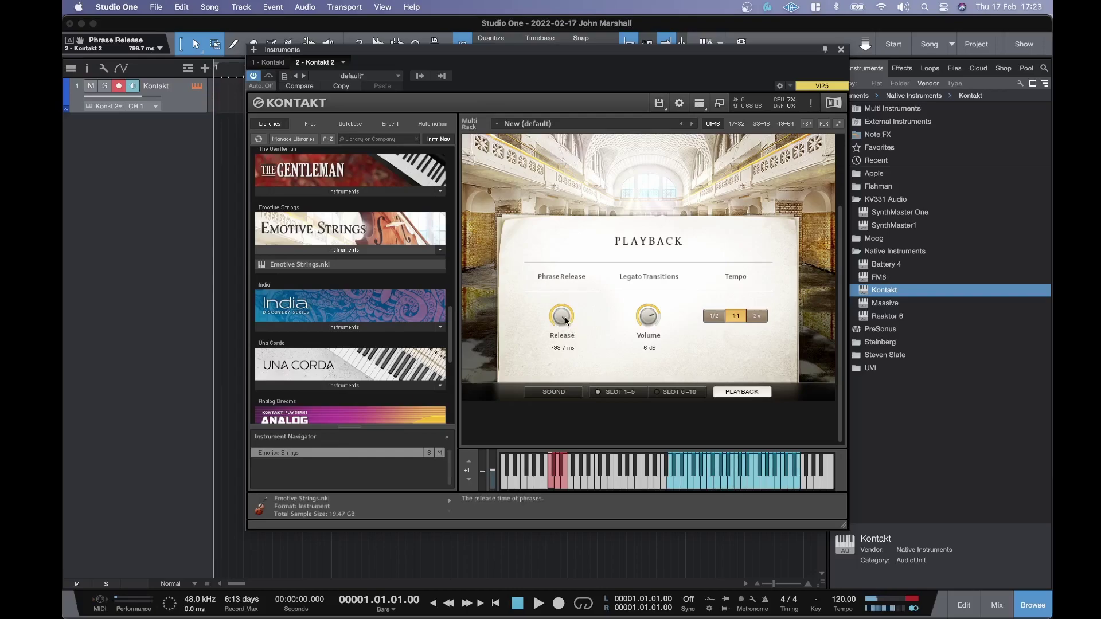
left_click_drag(559, 320, 558, 337)
Remove Emotive Strings from the rack without saving changes and load Santur.nki from the India library
scroll(817, 160, "up", 3)
left_click(830, 141)
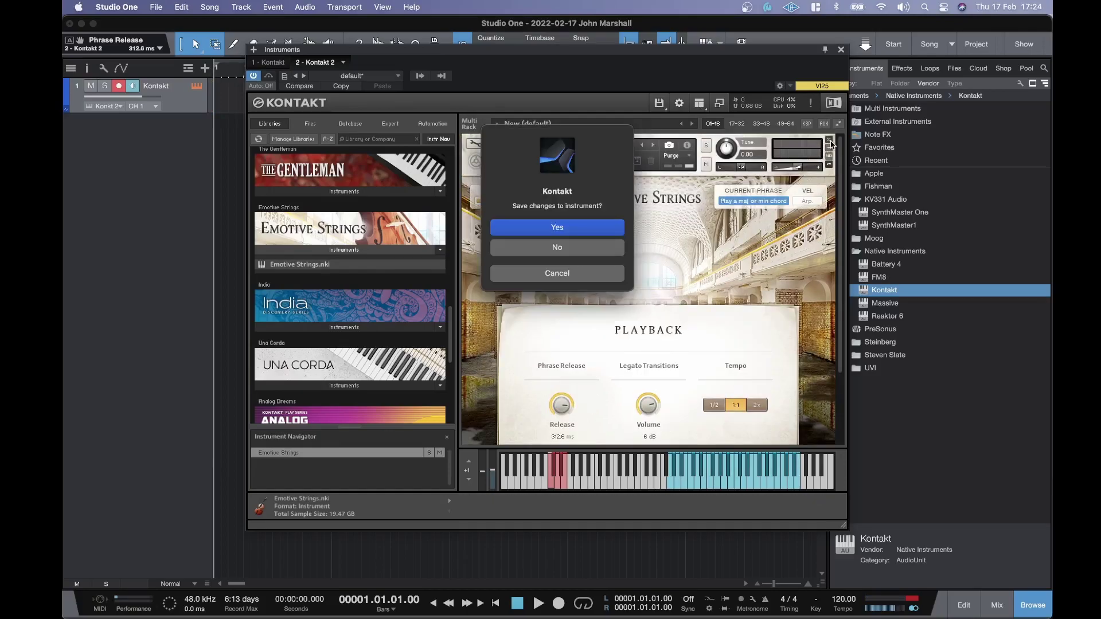
left_click(530, 247)
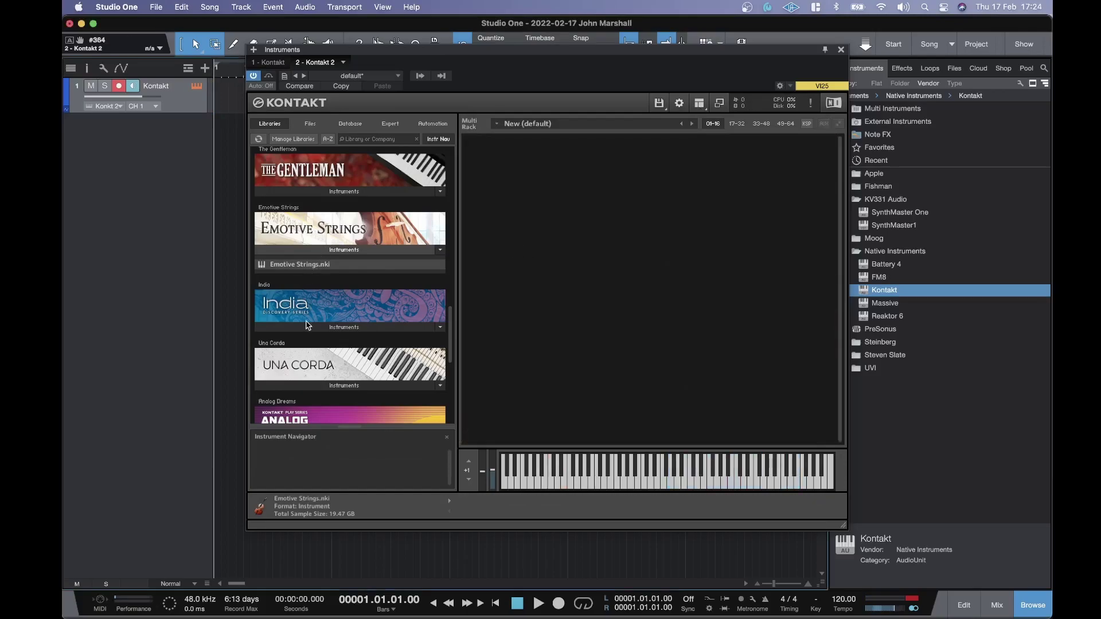
left_click(327, 327)
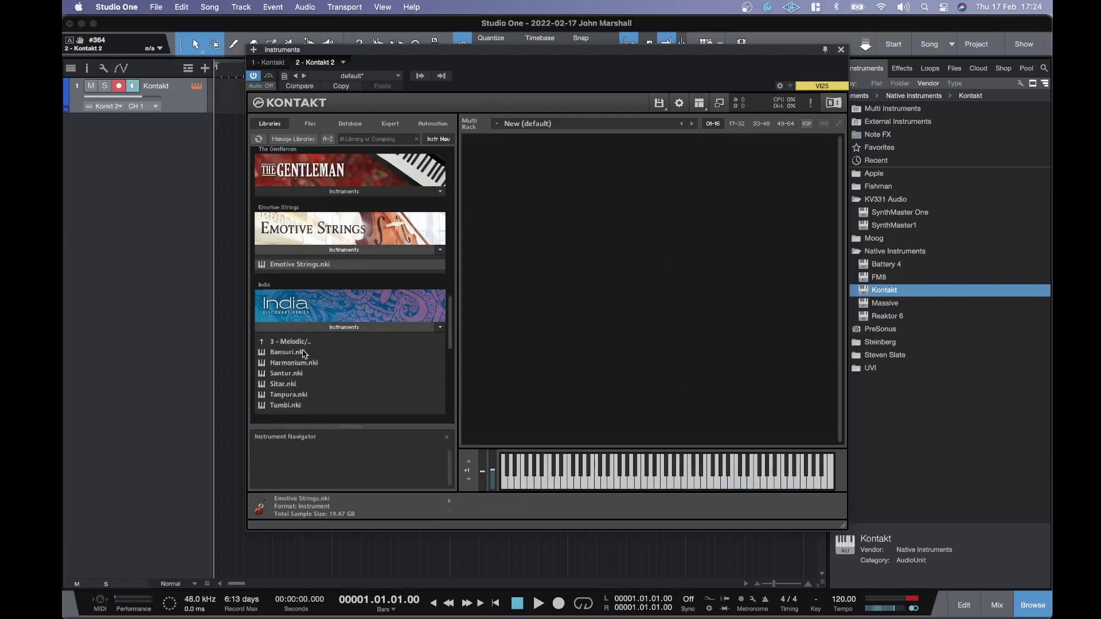
double_click(289, 374)
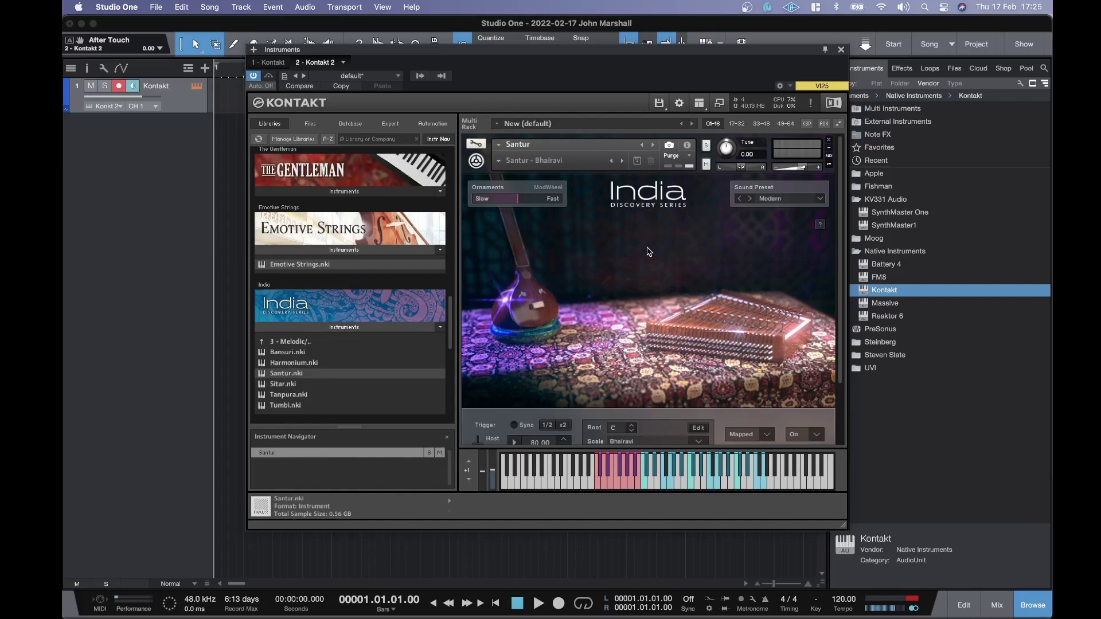
Remove Santur from the rack and load Analog Dreams 2.0.nki from the Analog Dreams library
left_click(828, 140)
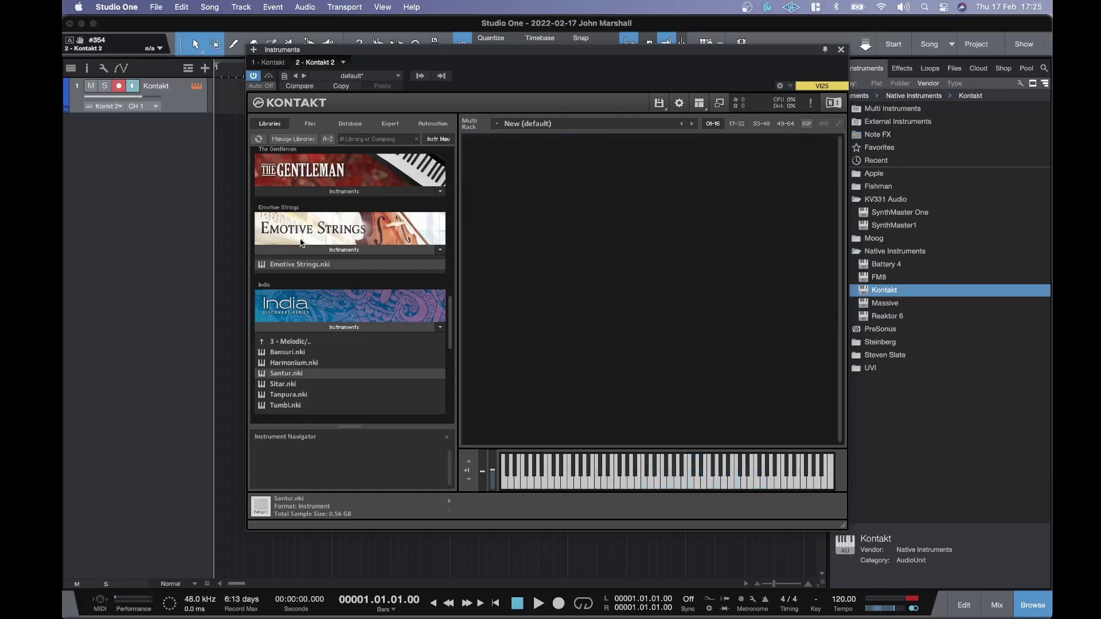
left_click(315, 327)
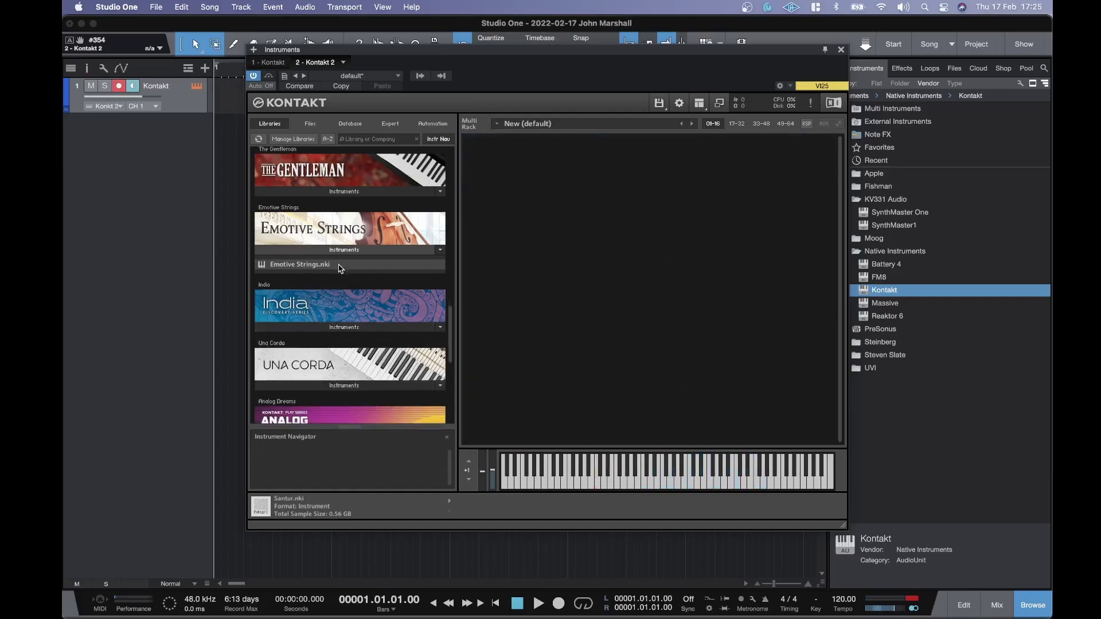
scroll(340, 268, "down", 5)
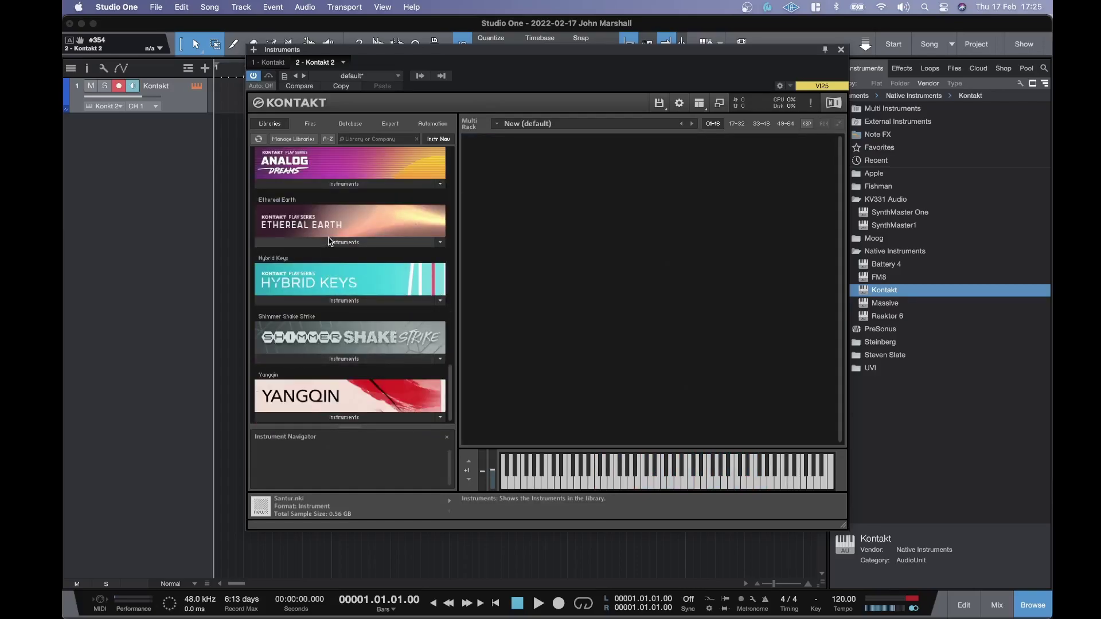
left_click(329, 184)
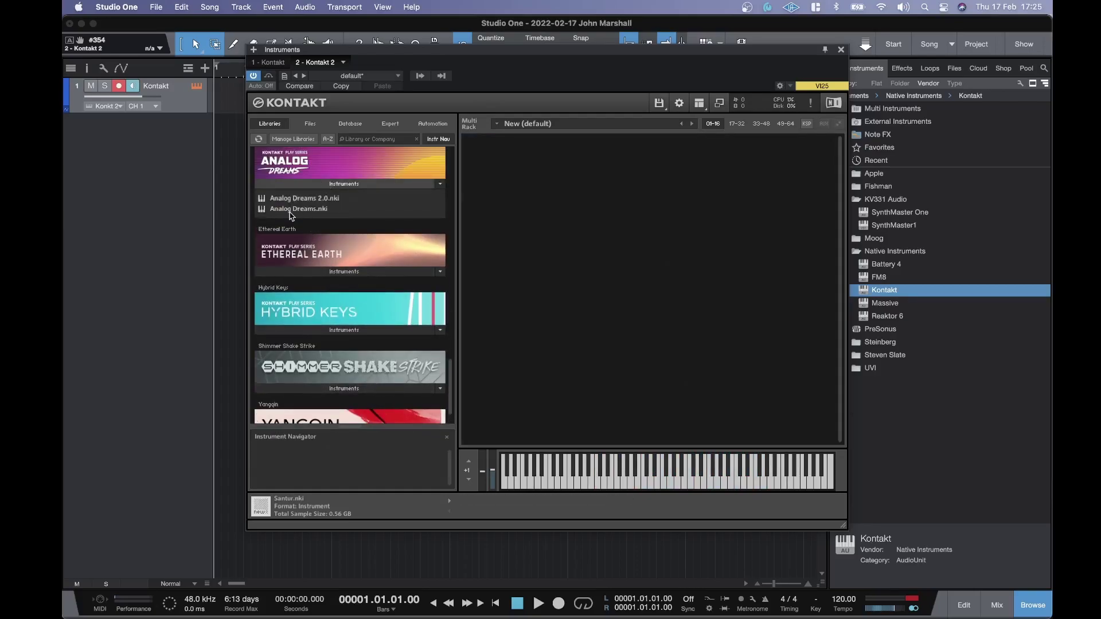
left_click(295, 200)
double_click(295, 199)
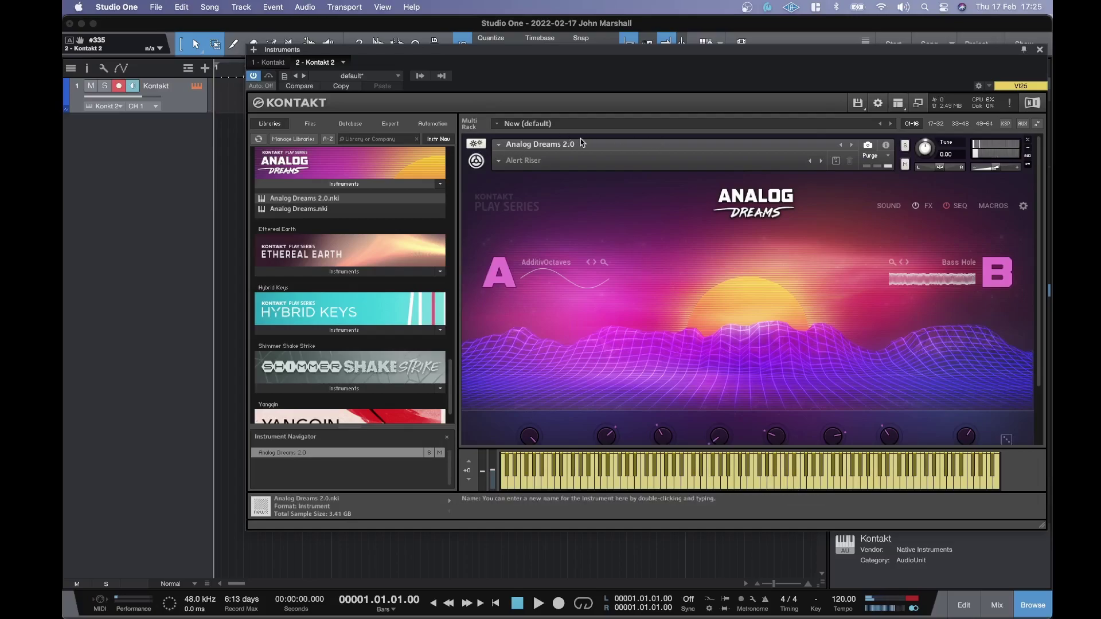
Switch Analog Dreams 2.0 to the Bubble Boi preset to audition it, and remove the instrument from the rack
left_click(822, 162)
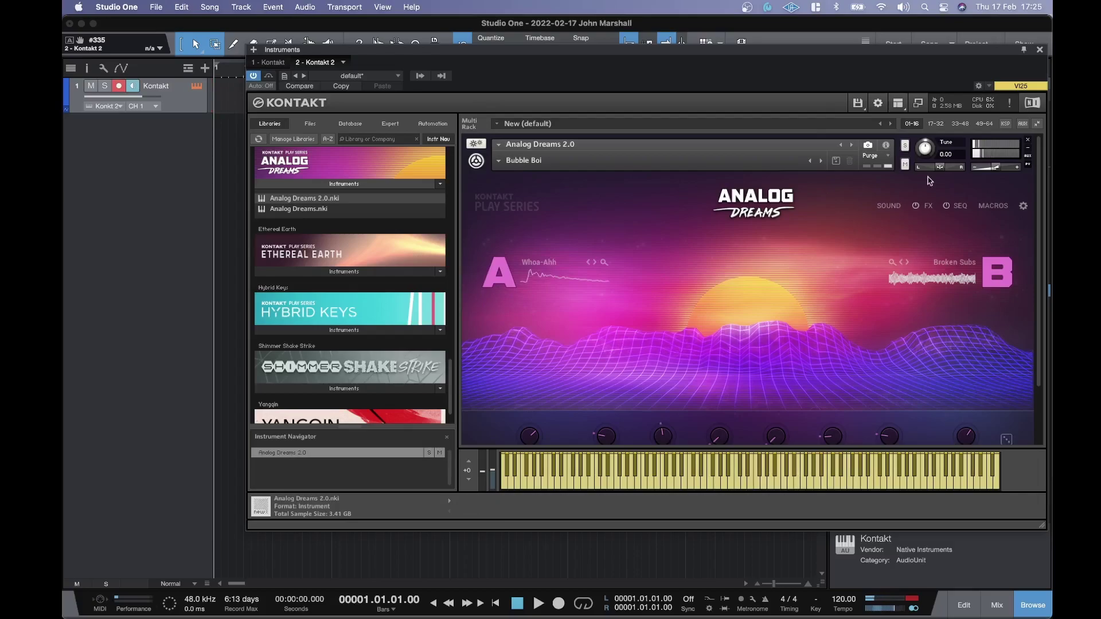
left_click(1031, 144)
scroll(330, 306, "down", 1)
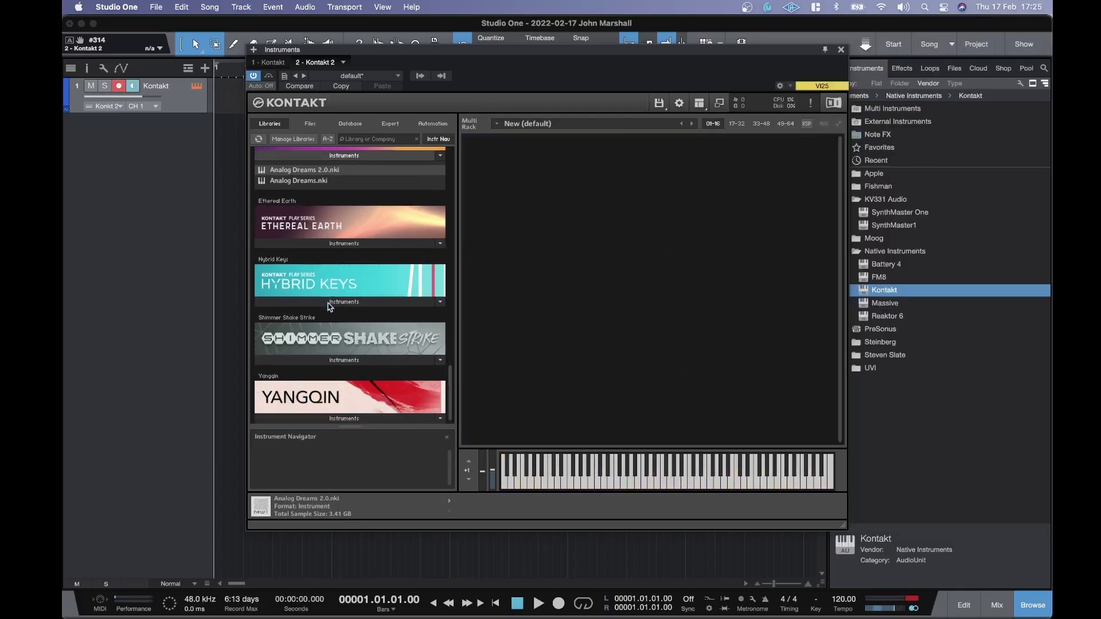
Load Hybrid Keys 2.0.nki from the Hybrid Keys library to audition it, and remove it from the rack
left_click(330, 304)
double_click(298, 317)
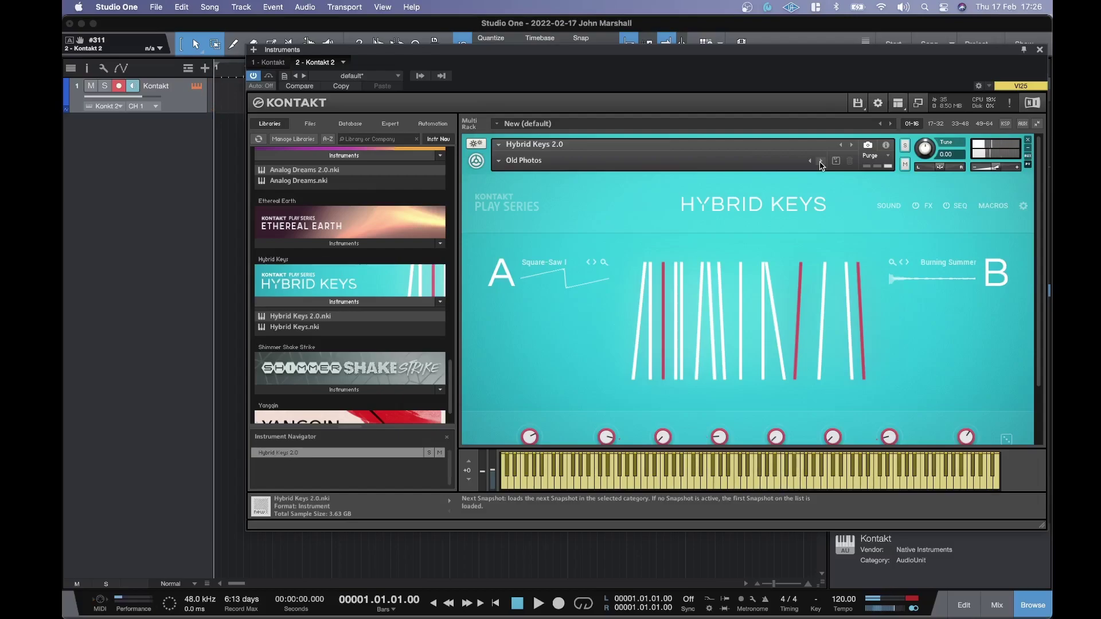
left_click(1027, 141)
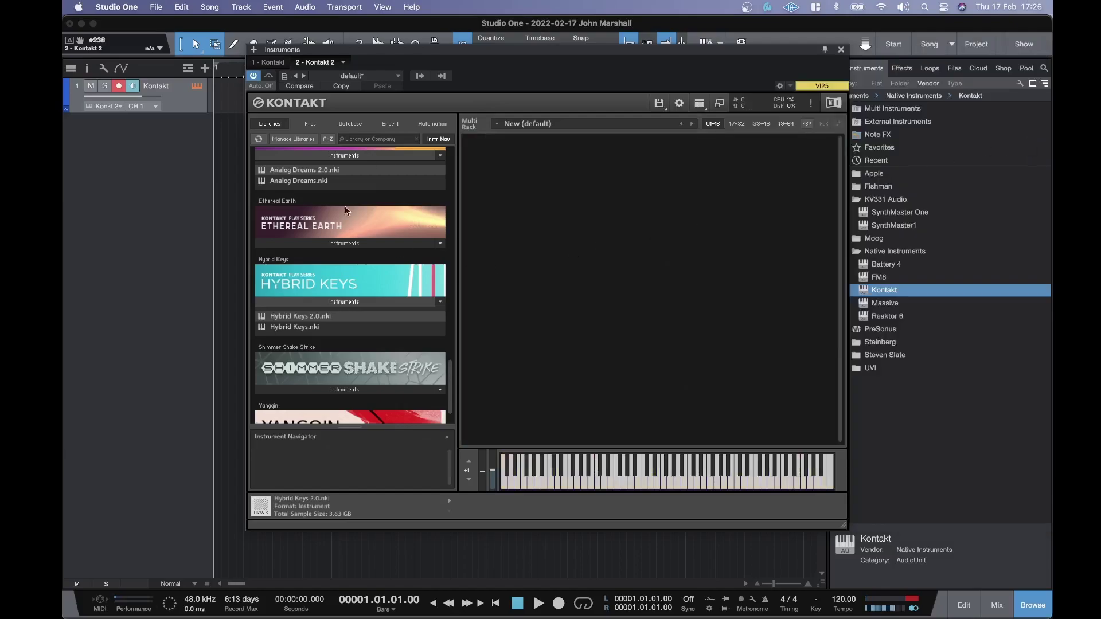
Load Amorphous Metal.nki from the Kinetic Metal library to audition it, and remove it from the rack
scroll(358, 198, "up", 20)
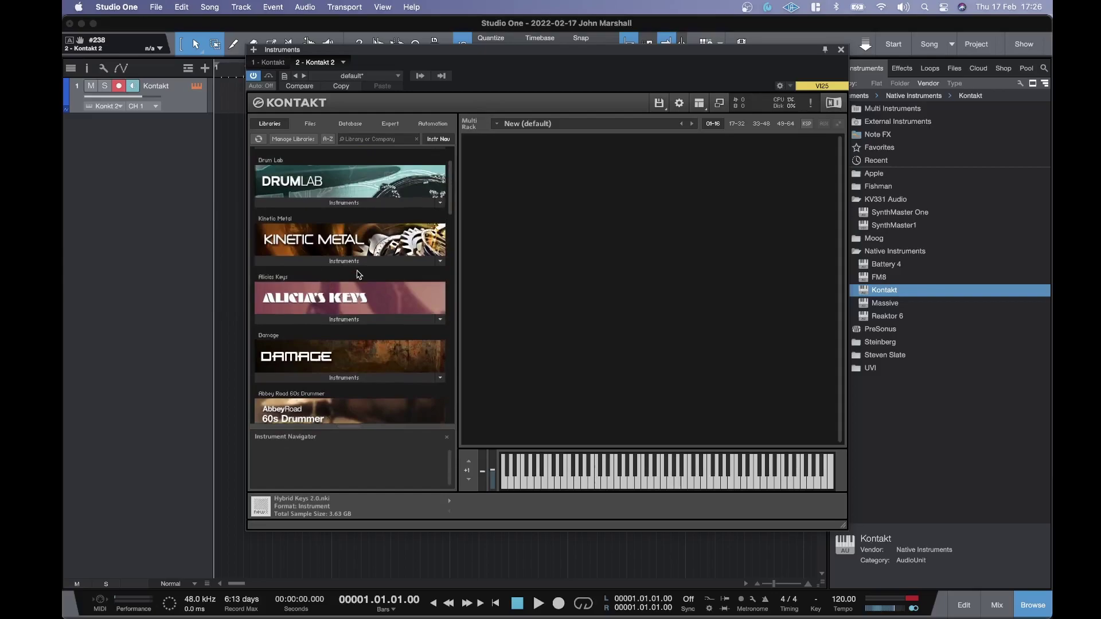
left_click(303, 260)
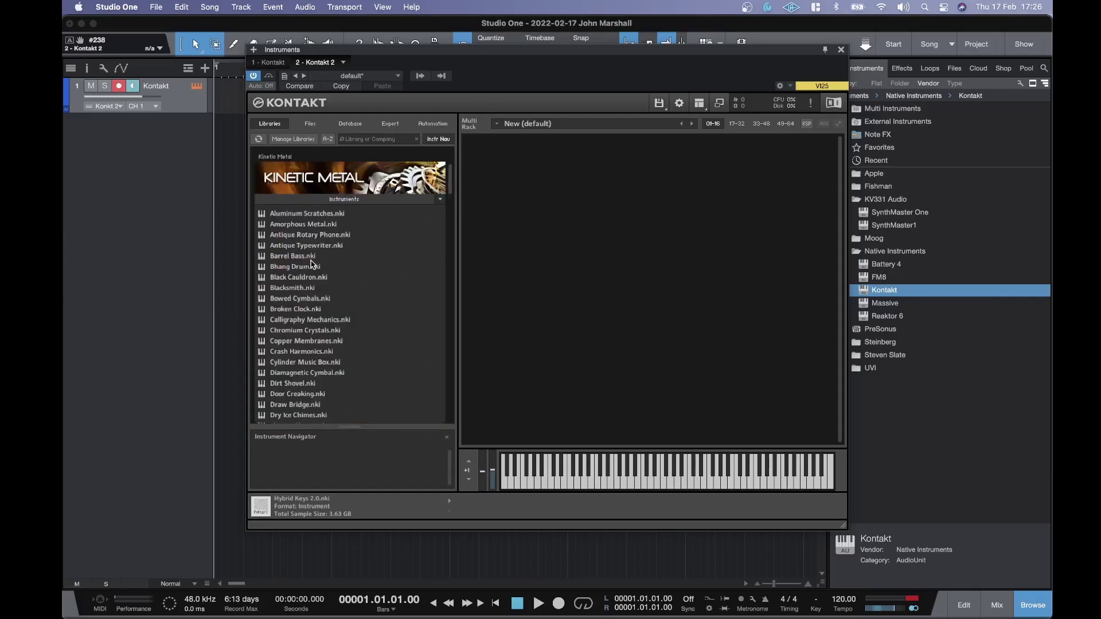
left_click(292, 224)
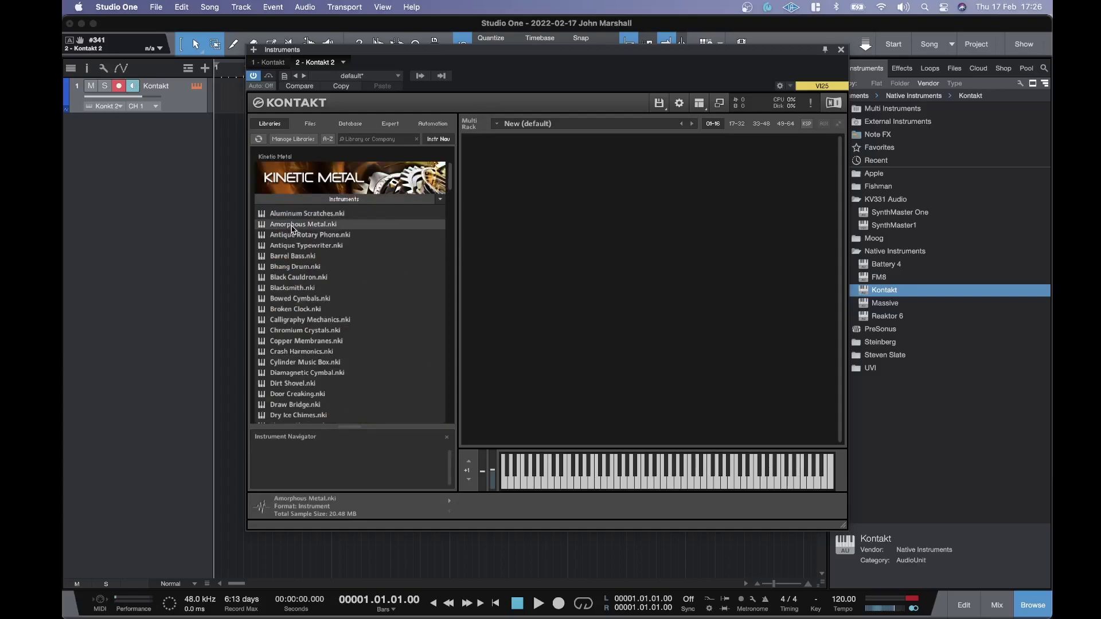
double_click(292, 224)
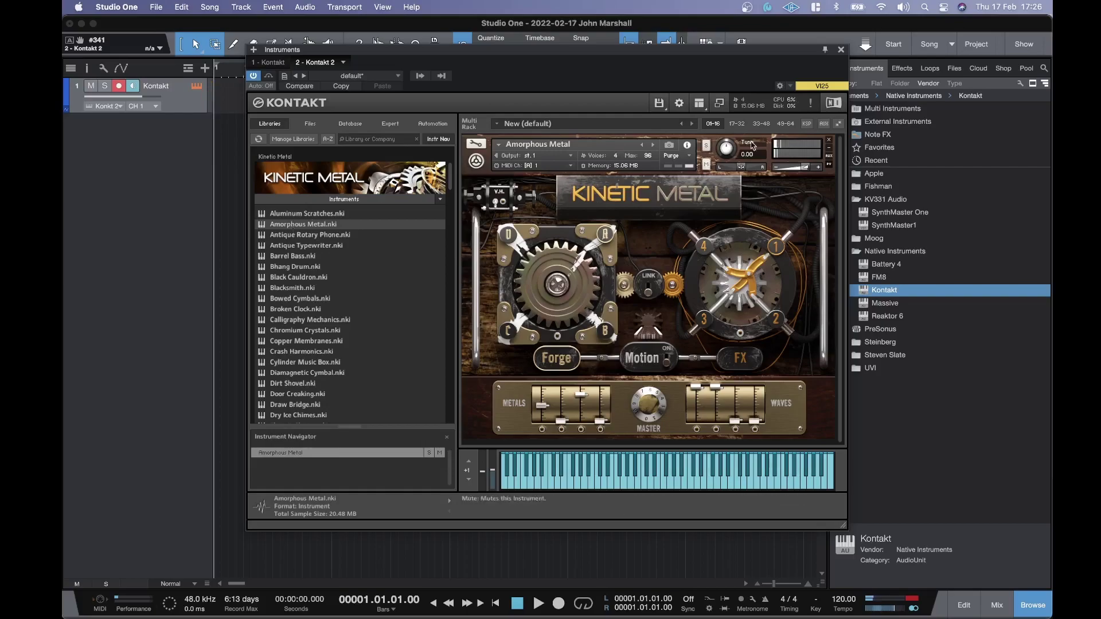
left_click(830, 142)
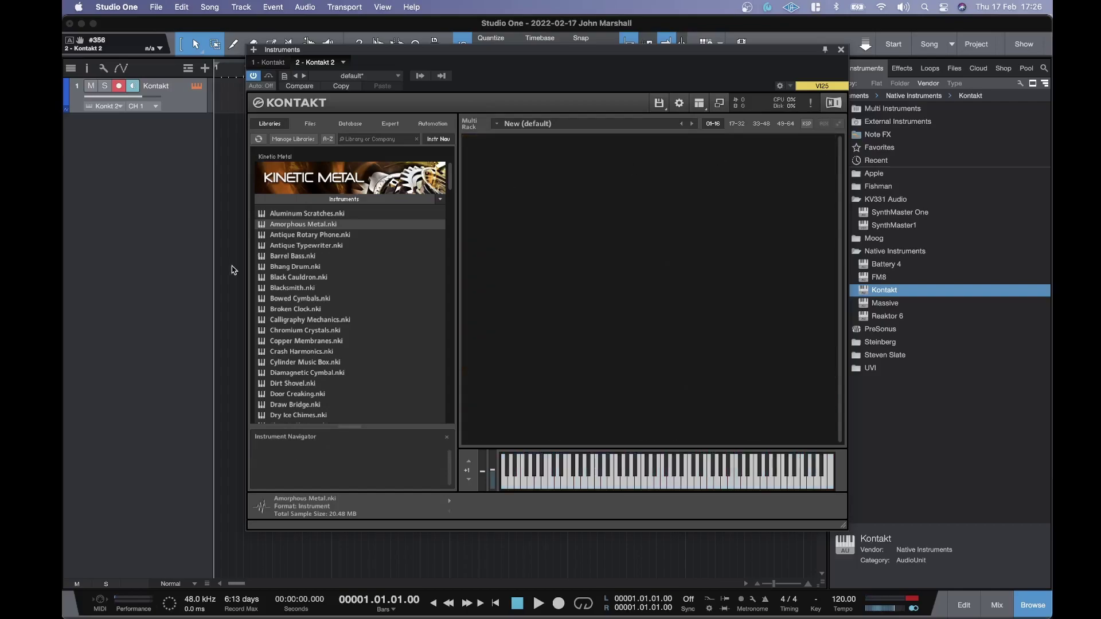
Load Alicias Keys.nki from the Alicia's Keys library to audition it, and remove it from the rack
scroll(314, 279, "up", 3)
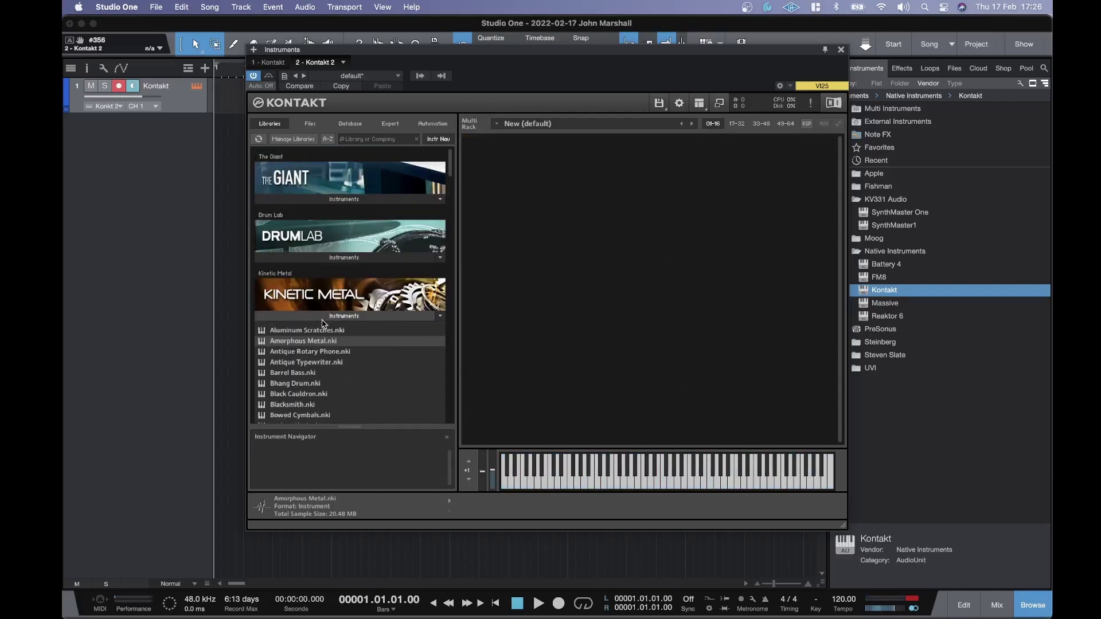
scroll(322, 324, "down", 3)
left_click(320, 257)
double_click(319, 273)
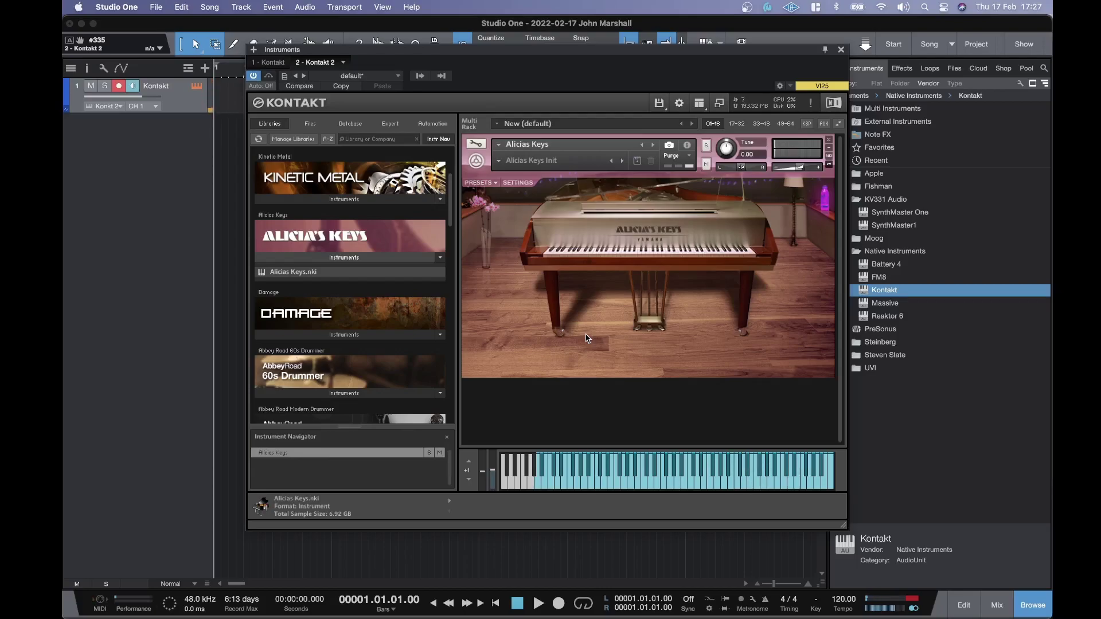
left_click(828, 141)
Load Shimmer Shake Strike.nki from its library and reposition the Kontakt window so the whole instrument is visible
scroll(344, 344, "down", 10)
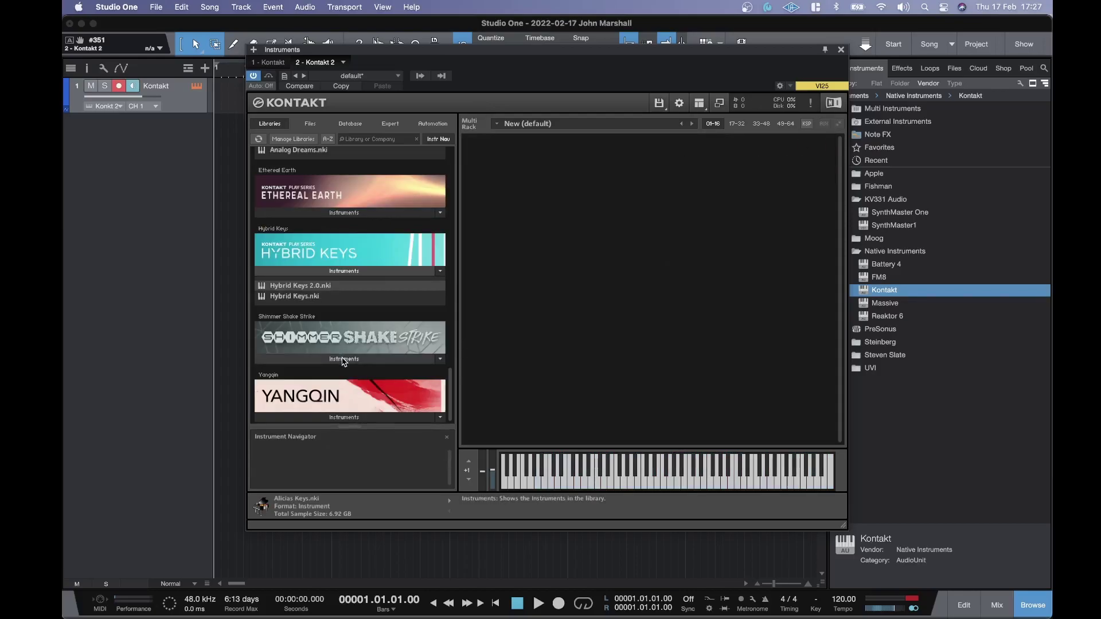
left_click(344, 359)
left_click(310, 375)
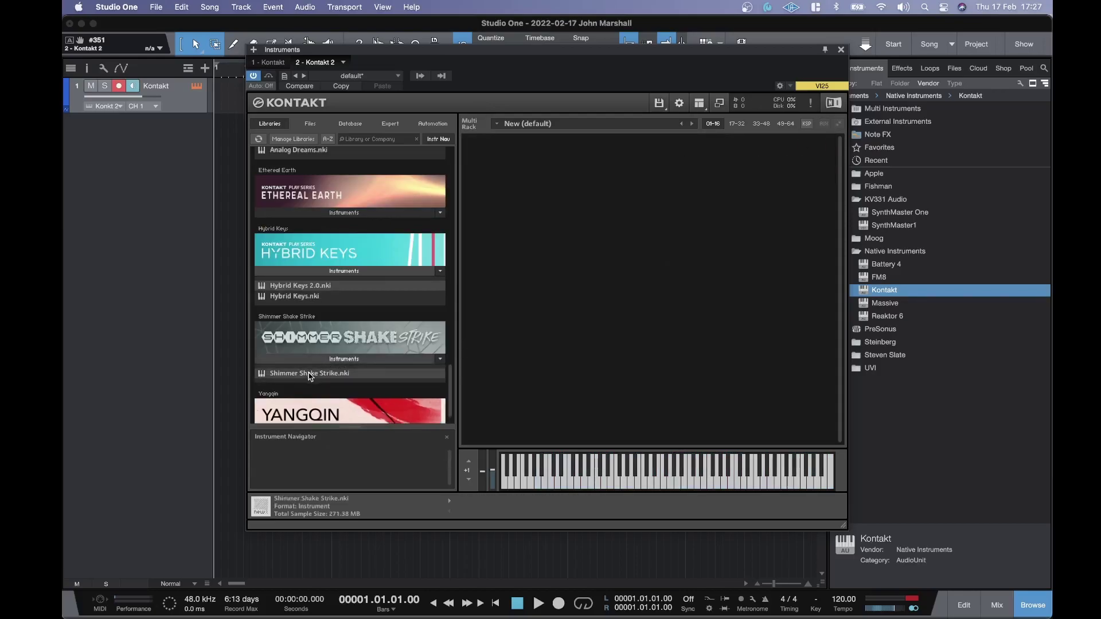
double_click(310, 375)
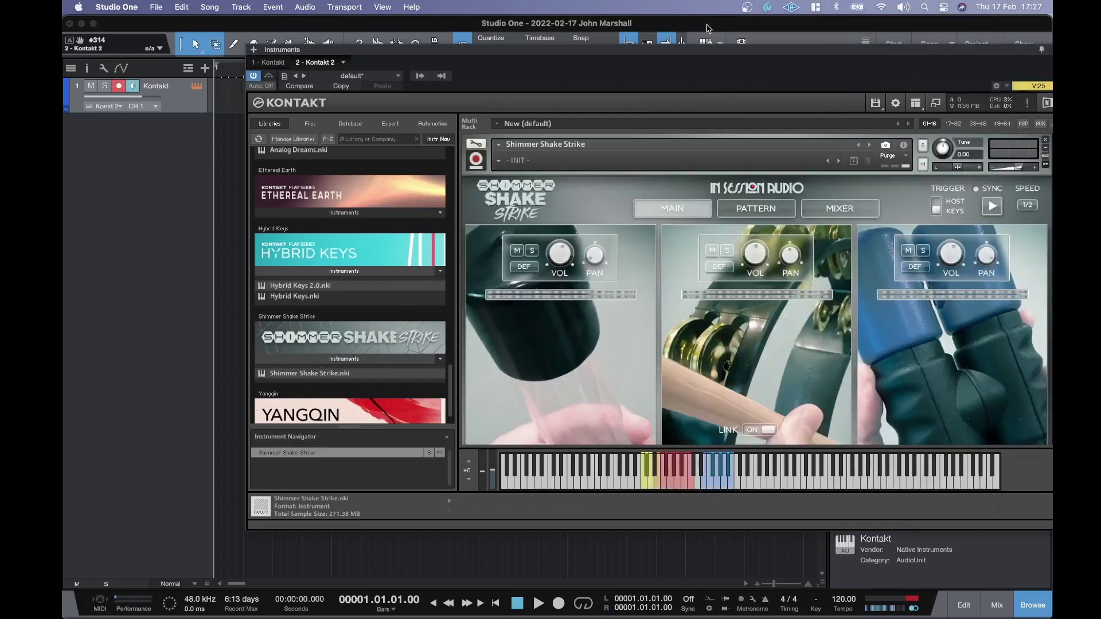
left_click_drag(729, 56, 594, 37)
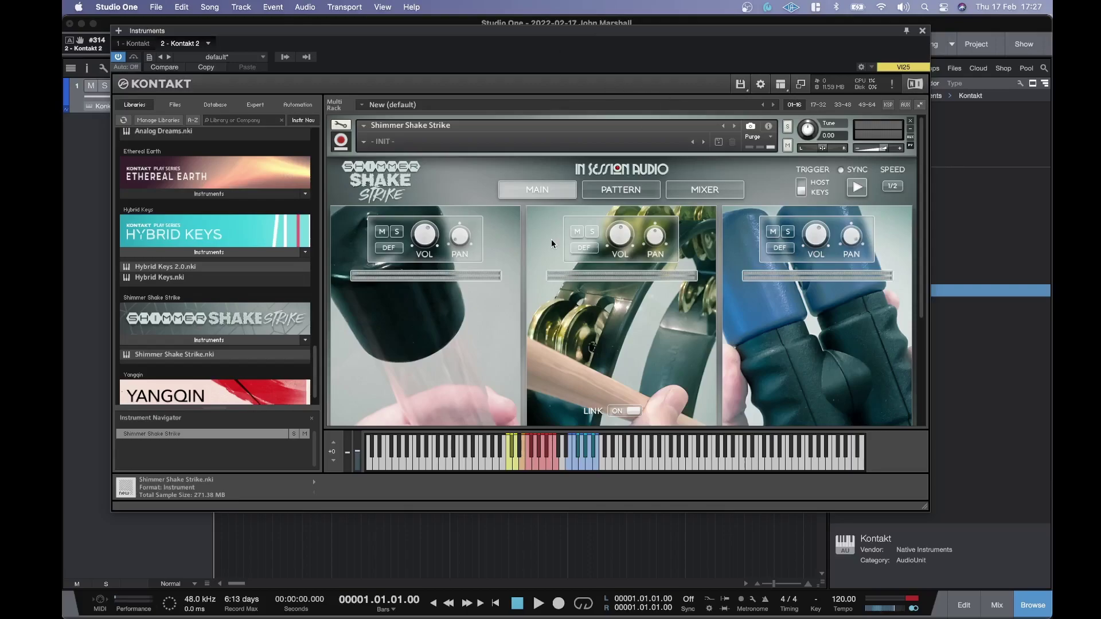
Look over Shimmer Shake Strike's main page, switch to its Pattern page, and start the pattern playing
scroll(527, 311, "down", 5)
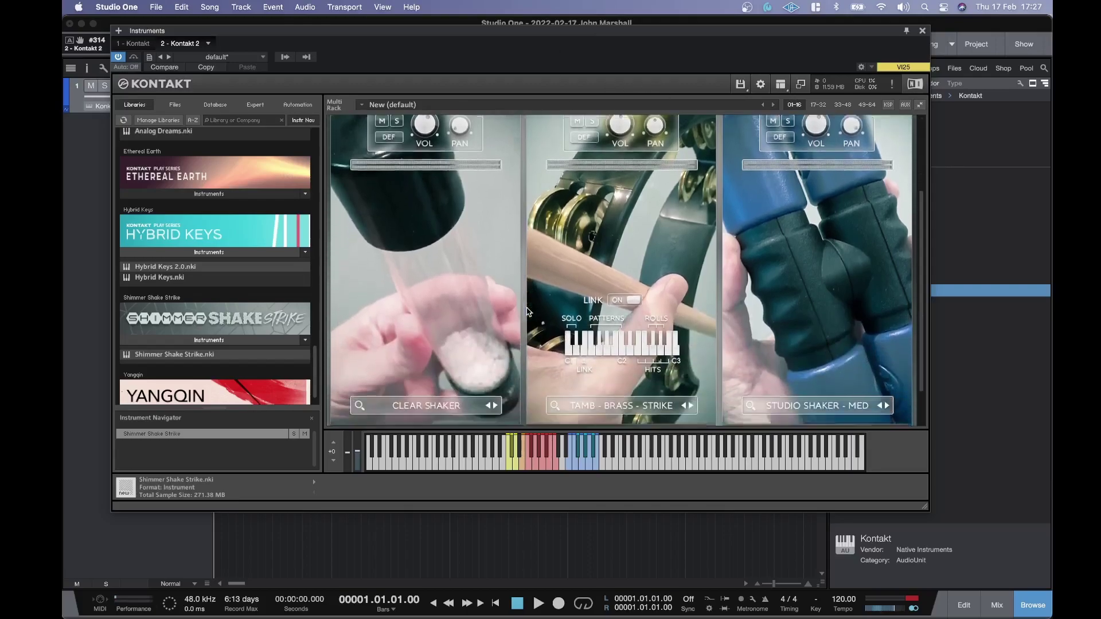
scroll(527, 308, "up", 5)
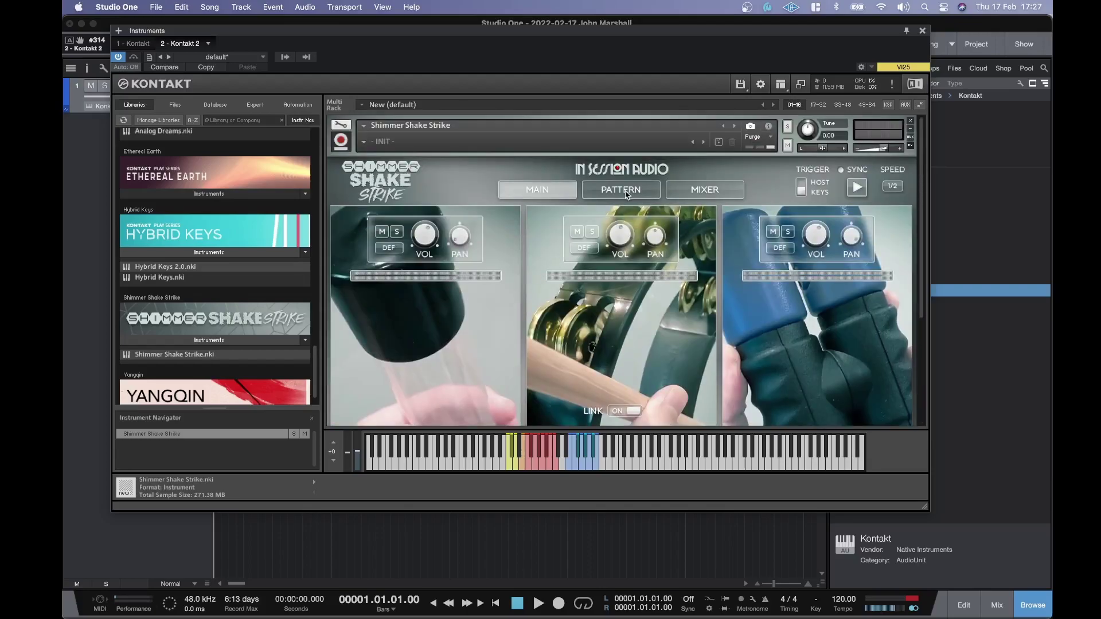
left_click(626, 193)
left_click(855, 187)
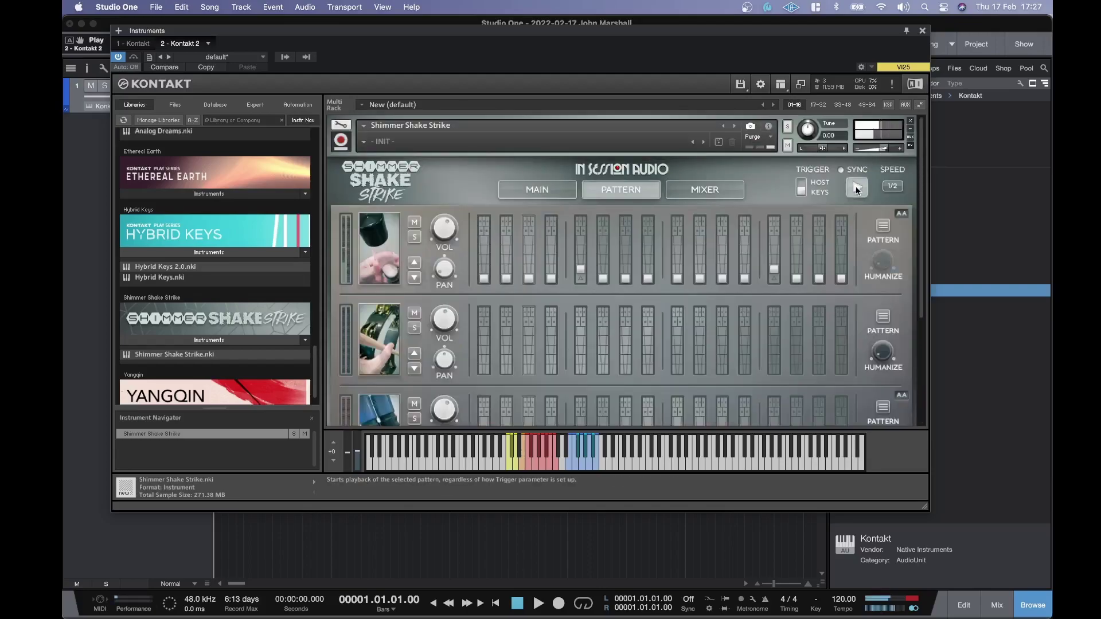
Add hits at steps 5 and 13 of the tambourine row in the pattern and adjust their levels
scroll(666, 297, "down", 1)
scroll(667, 298, "down", 2)
left_click(580, 270)
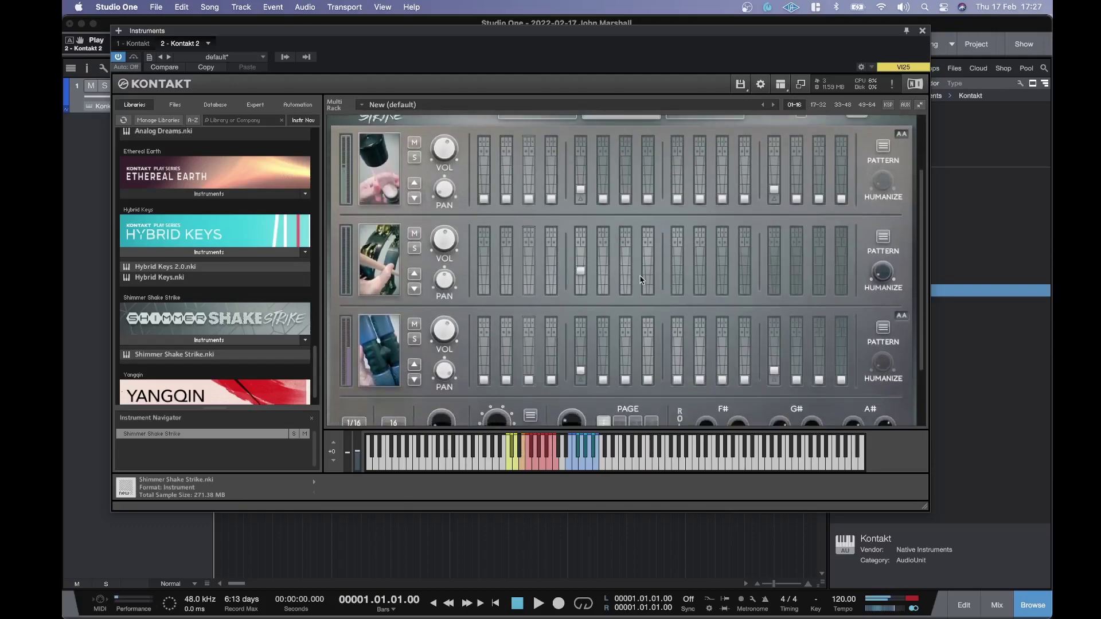
left_click_drag(581, 271, 580, 280)
left_click(771, 279)
left_click_drag(772, 280, 773, 270)
Adjust the swing amount of the playing shaker and tambourine pattern
scroll(642, 270, "down", 5)
left_click(425, 352)
left_click_drag(435, 296, 426, 335)
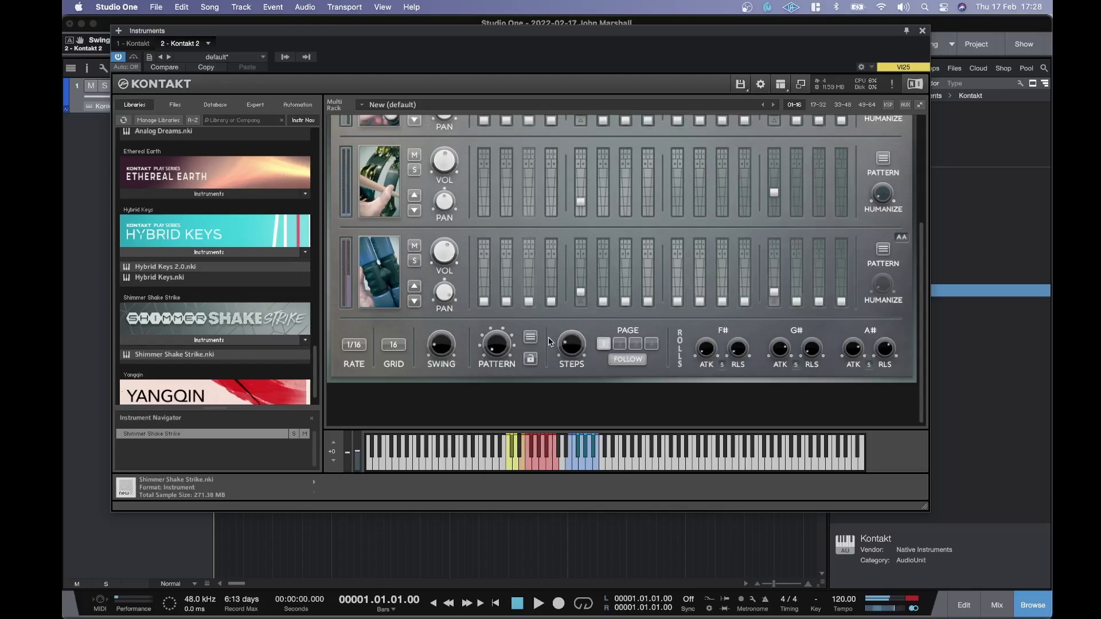
Try the tambourine row's Humanize and volume controls and the first row's AA option, and stop the pattern playback
scroll(549, 341, "up", 3)
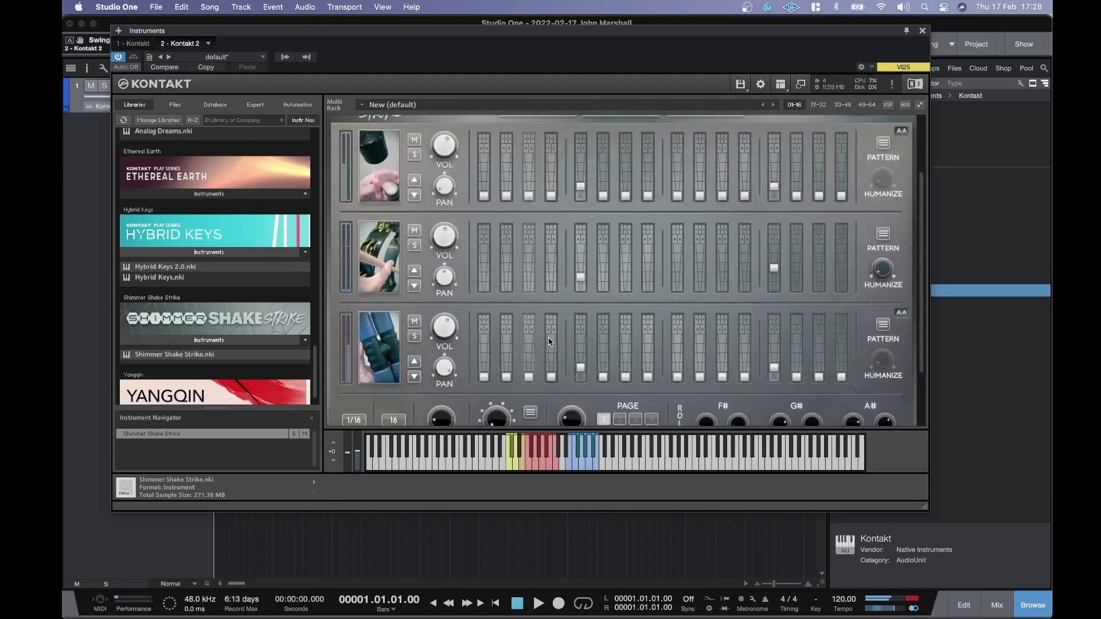
left_click(882, 268)
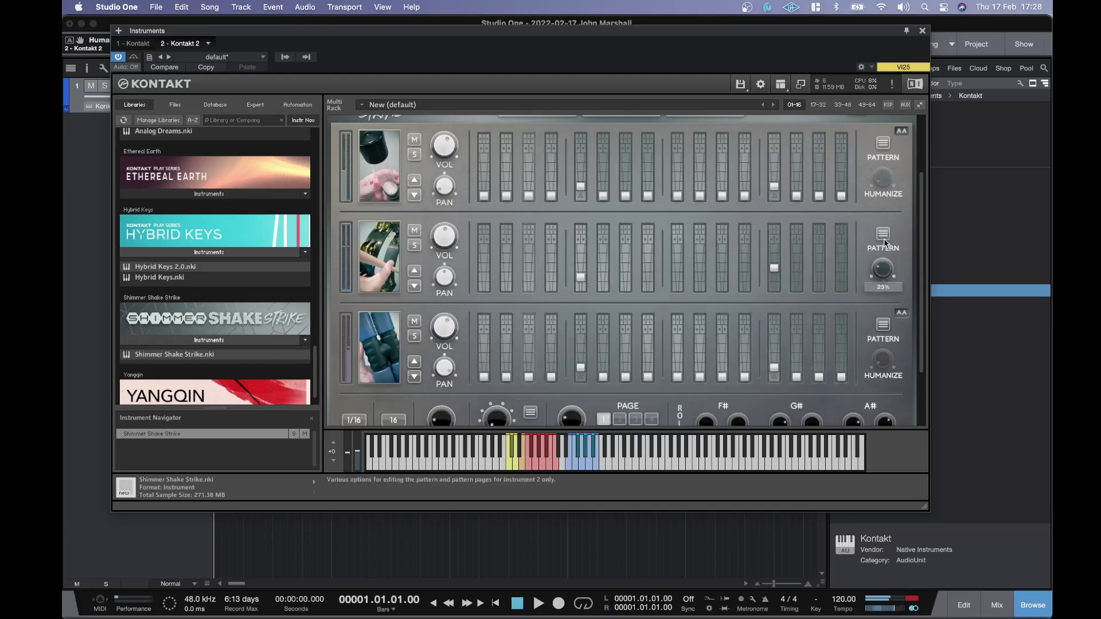
left_click(902, 132)
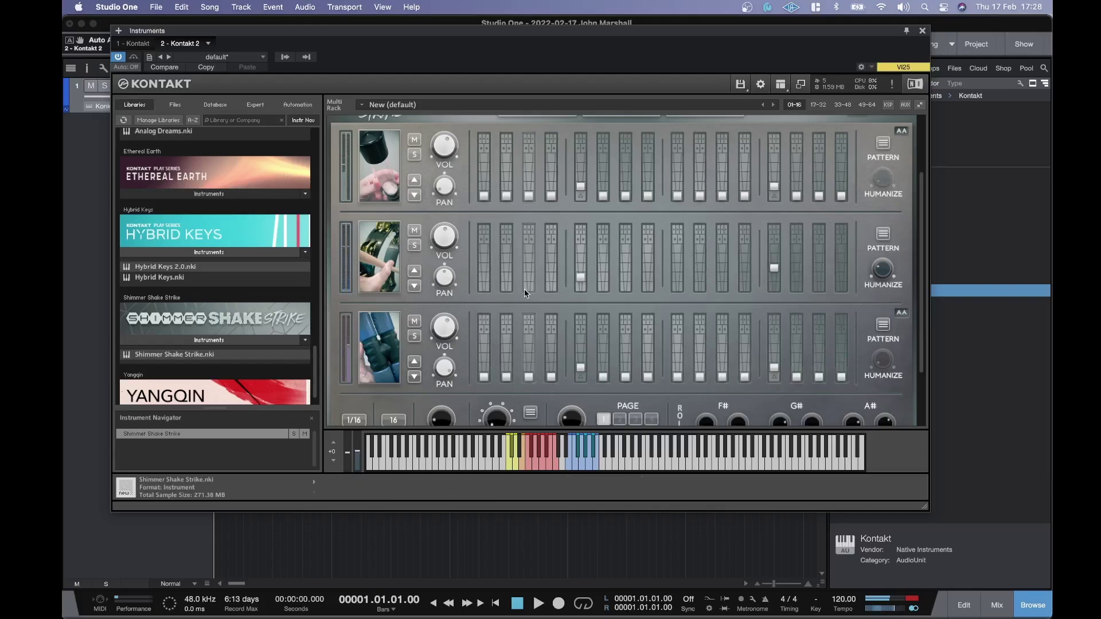
left_click(453, 257)
left_click_drag(921, 216, 921, 162)
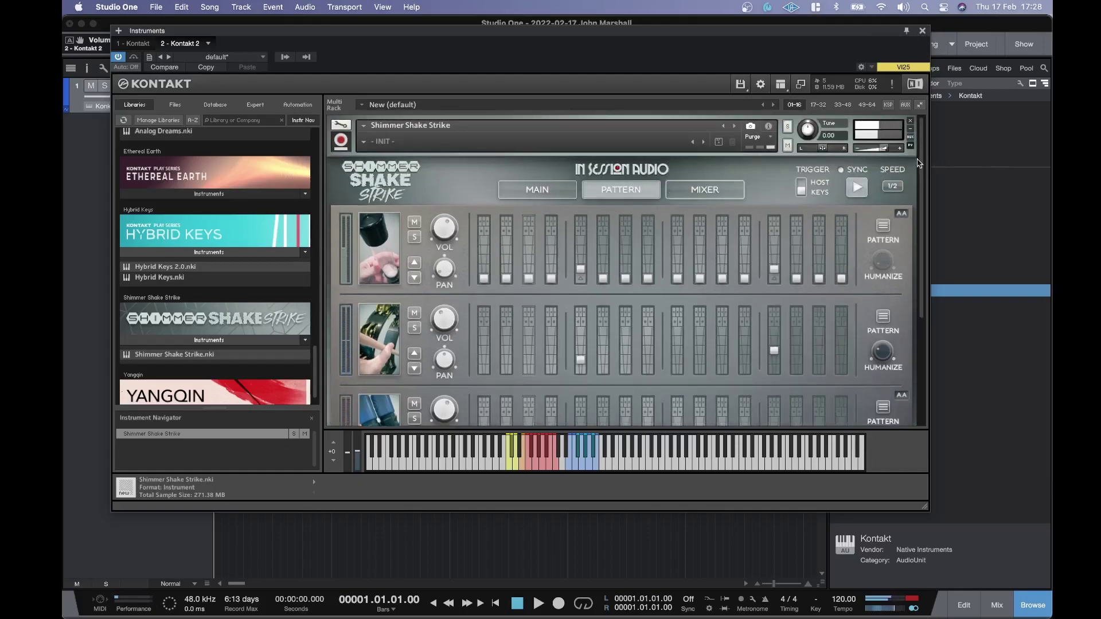
left_click(856, 187)
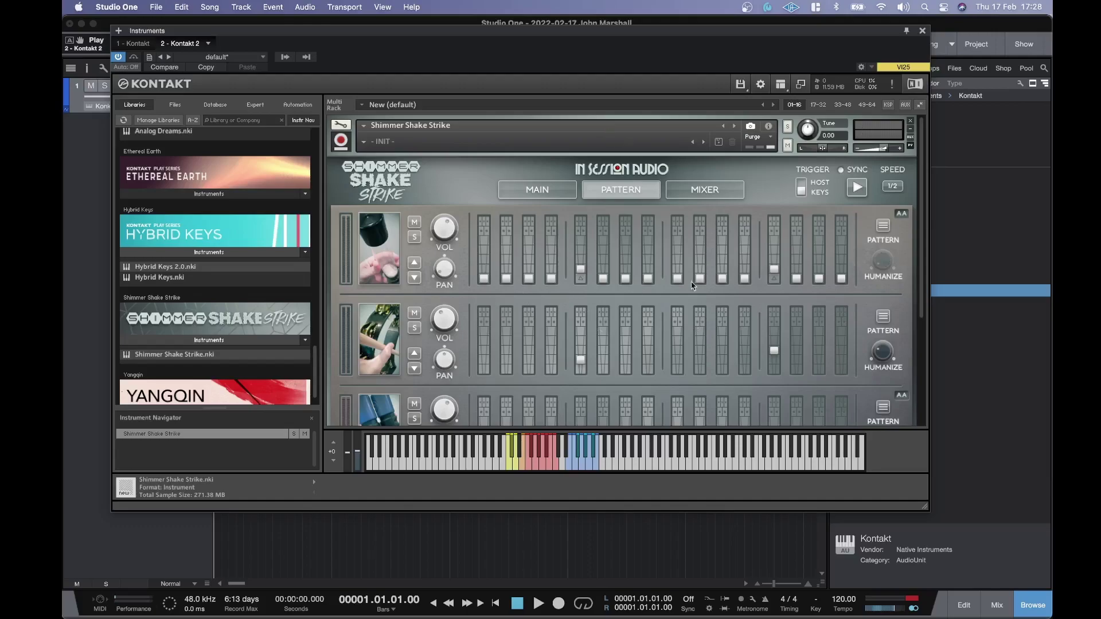
Close the Kontakt 2 window, reopen it from the track to reposition it, and close it again
left_click(922, 31)
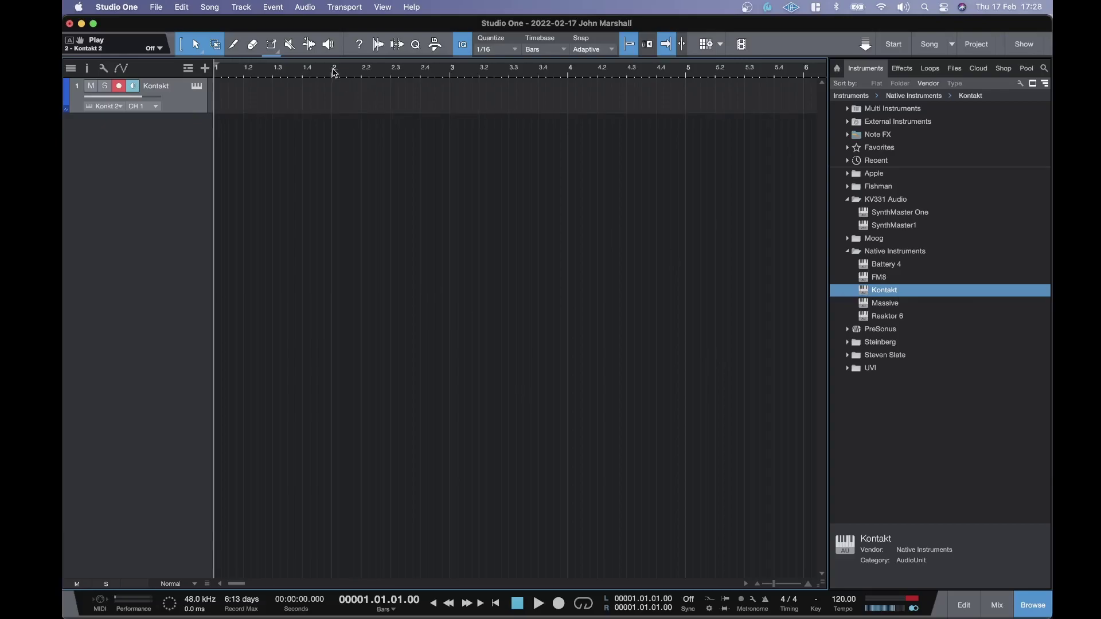
left_click(203, 86)
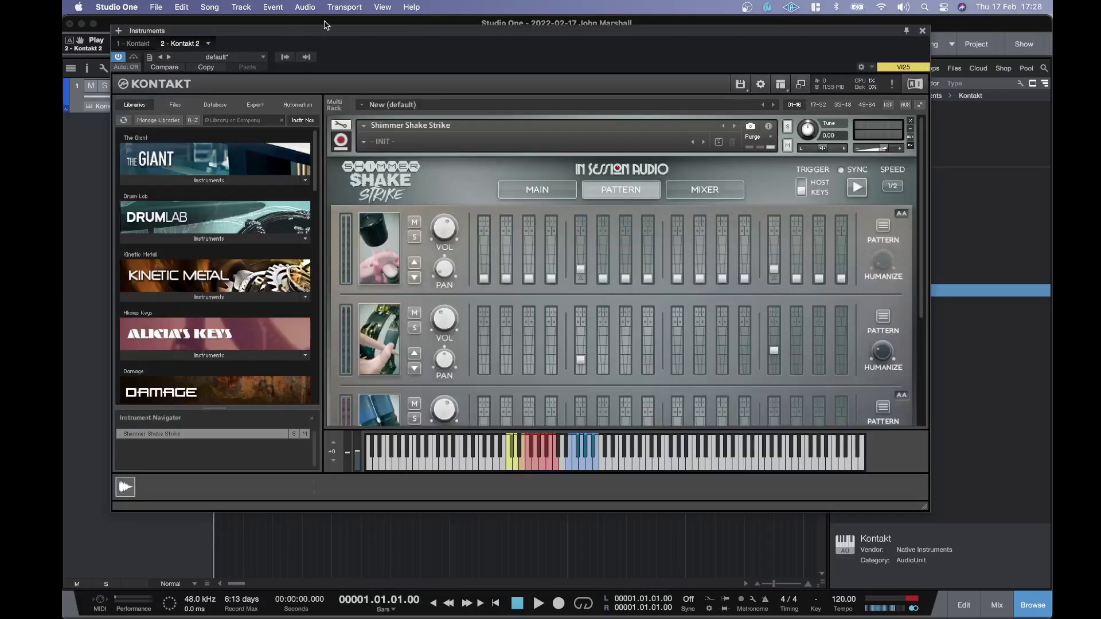
left_click_drag(313, 37, 350, 95)
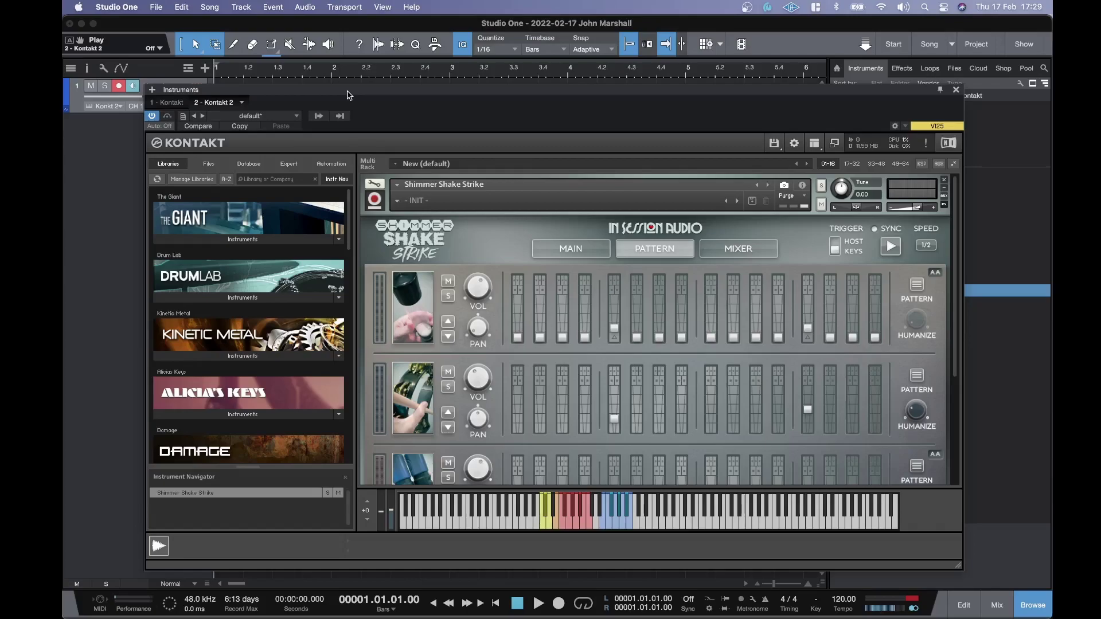
left_click(955, 90)
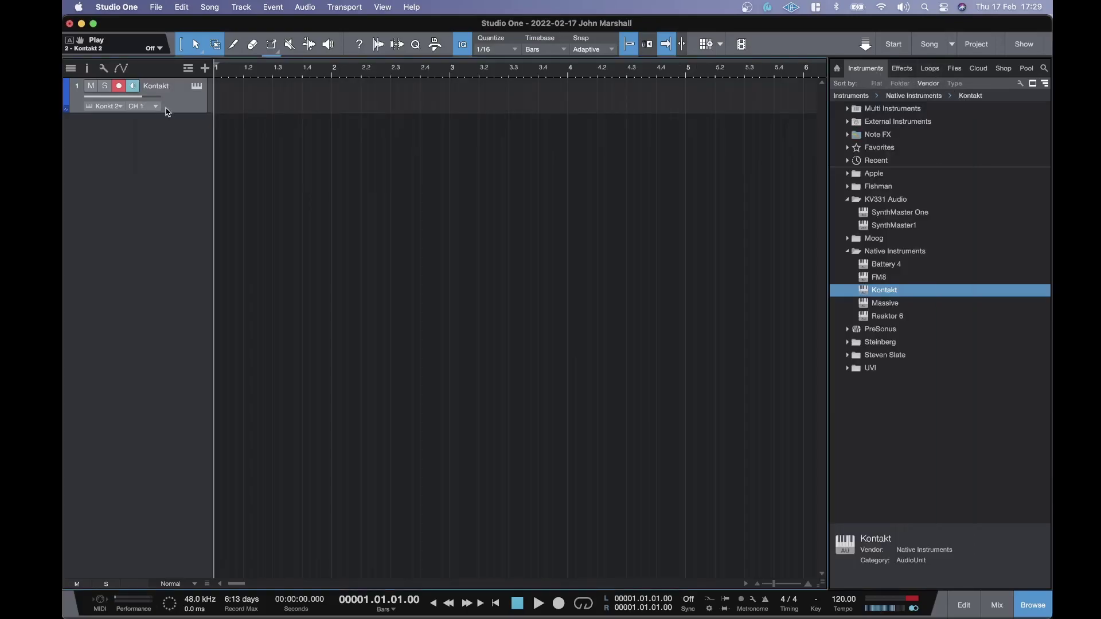
Show the mixer, enlarge it to reveal the inserts and sends, and add an FX channel
left_click(995, 605)
left_click_drag(428, 332, 432, 234)
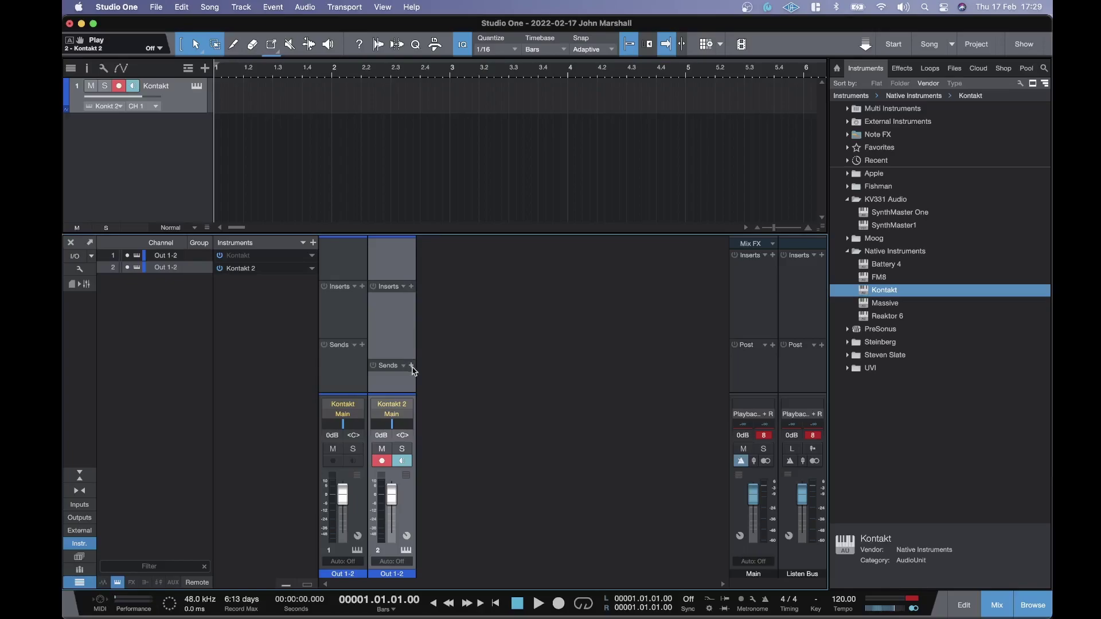
right_click(440, 366)
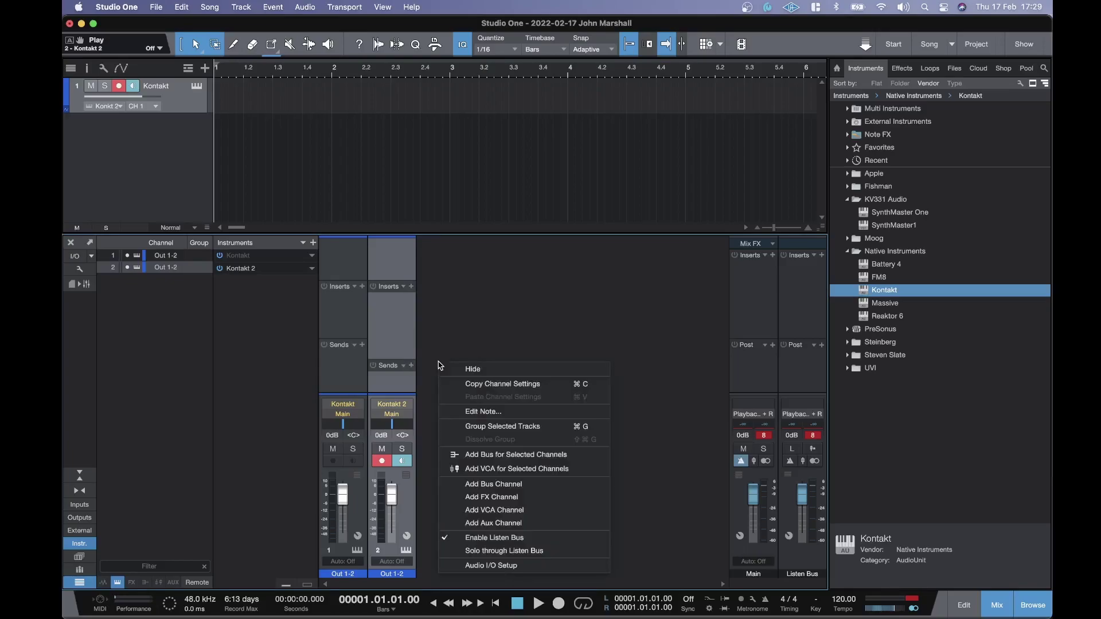
left_click(481, 498)
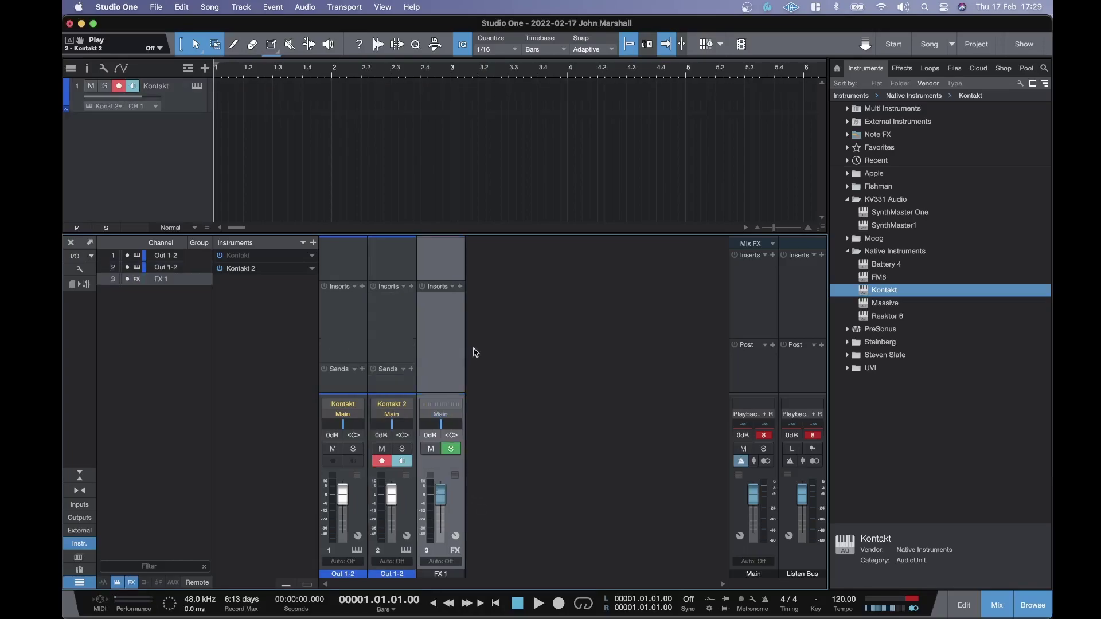
Insert LiquidSonics Seventh Heaven Professional on the FX 1 channel and close its plug-in window
left_click(460, 287)
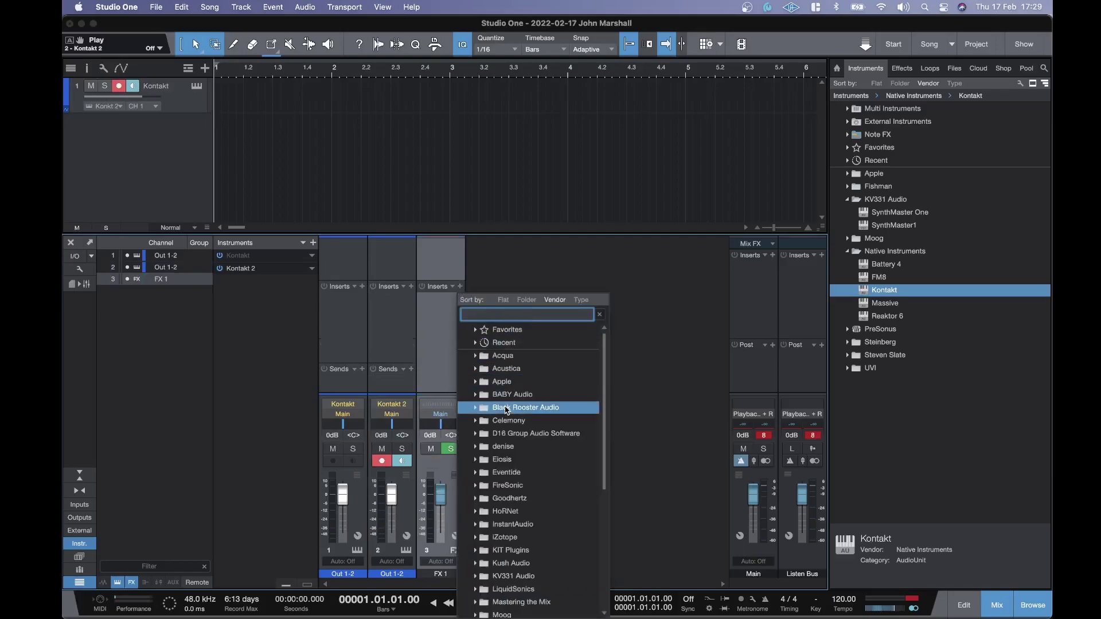
scroll(493, 459, "down", 1)
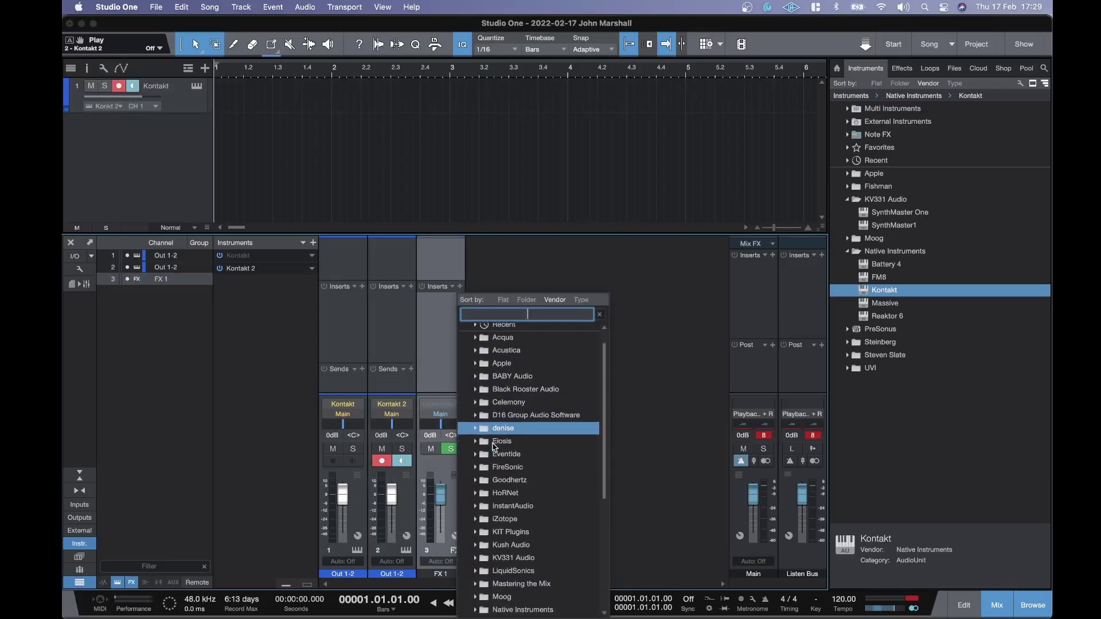
left_click(478, 584)
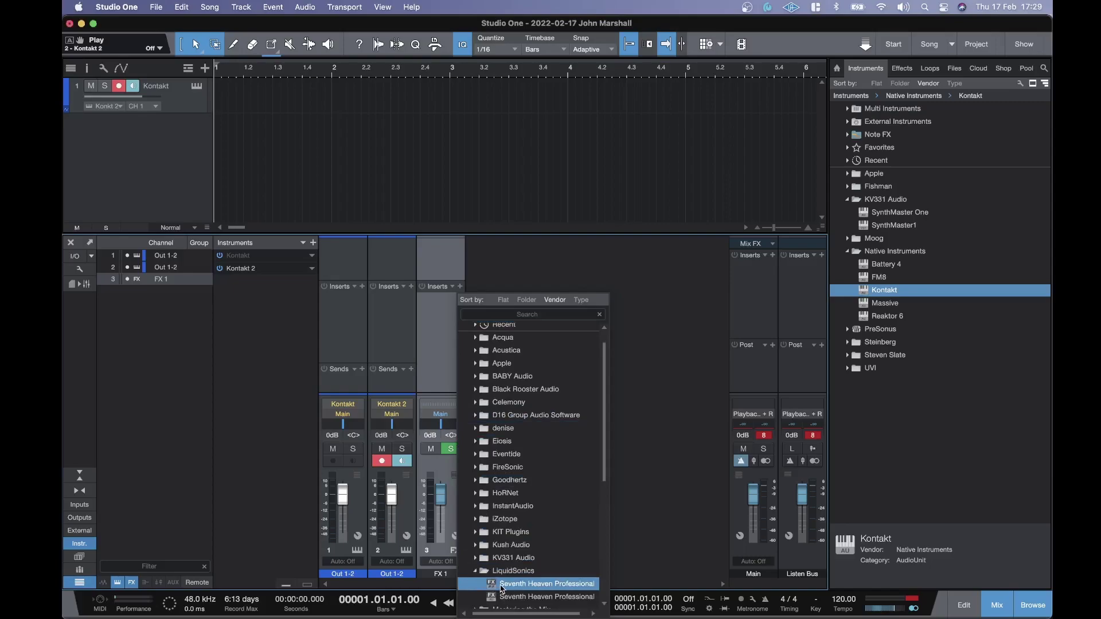
left_click(500, 589)
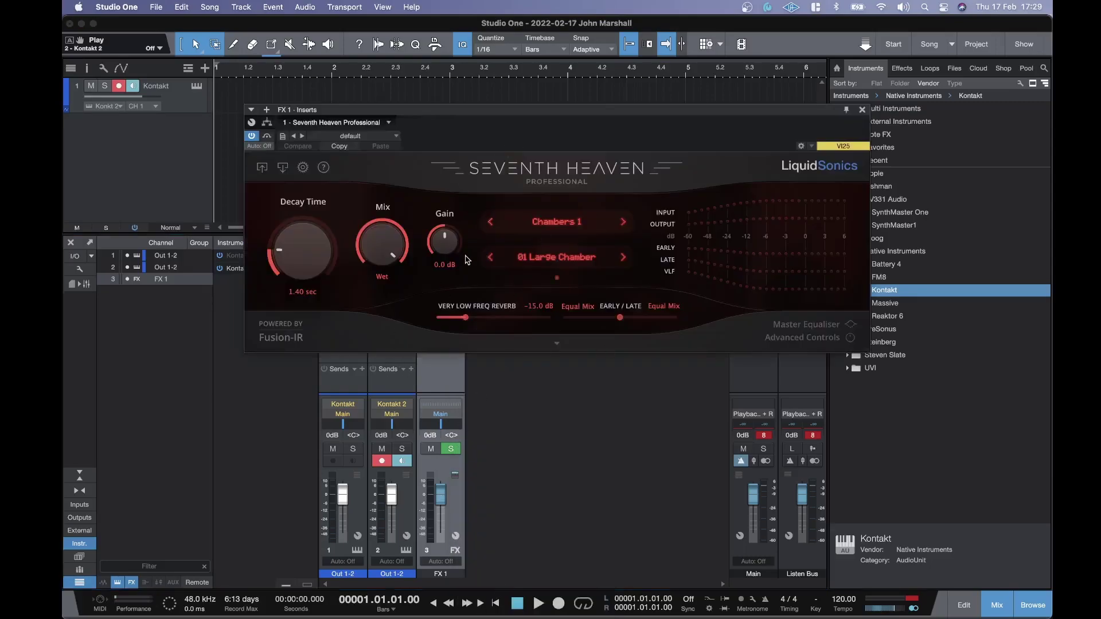
left_click(862, 109)
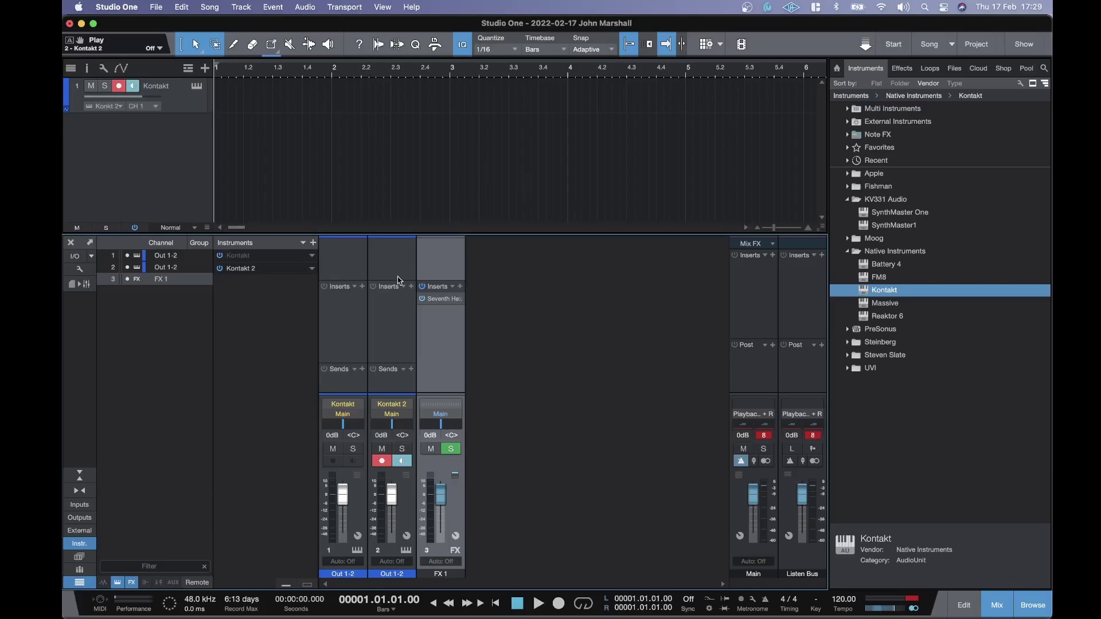
Open the Kontakt 2 instrument, start the Shimmer Shake Strike pattern playback, and close the instrument window
left_click(197, 89)
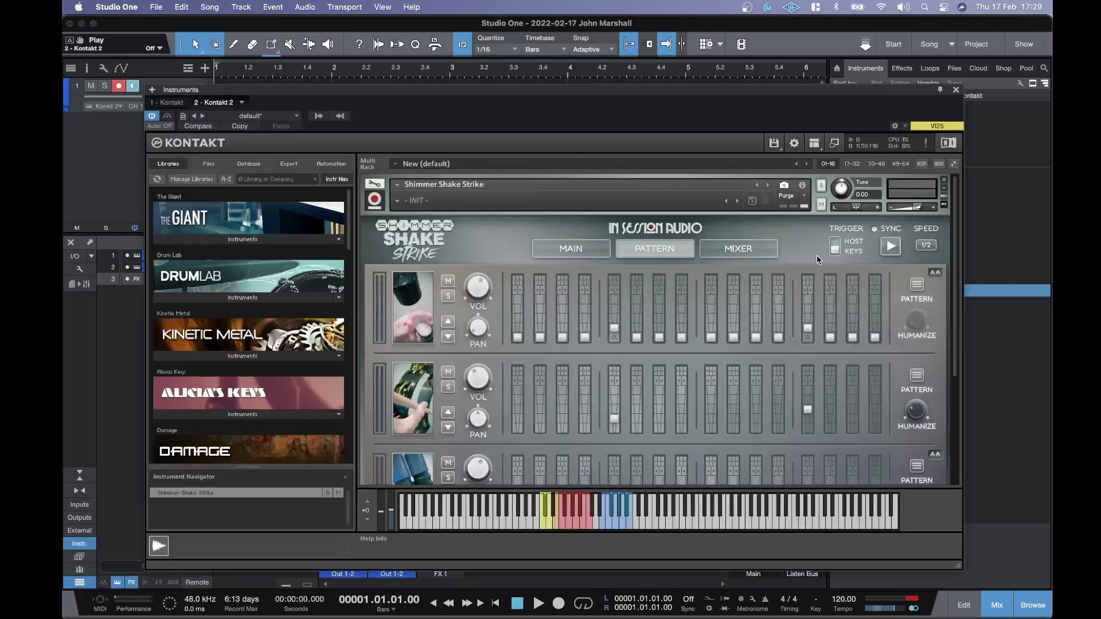
left_click(890, 246)
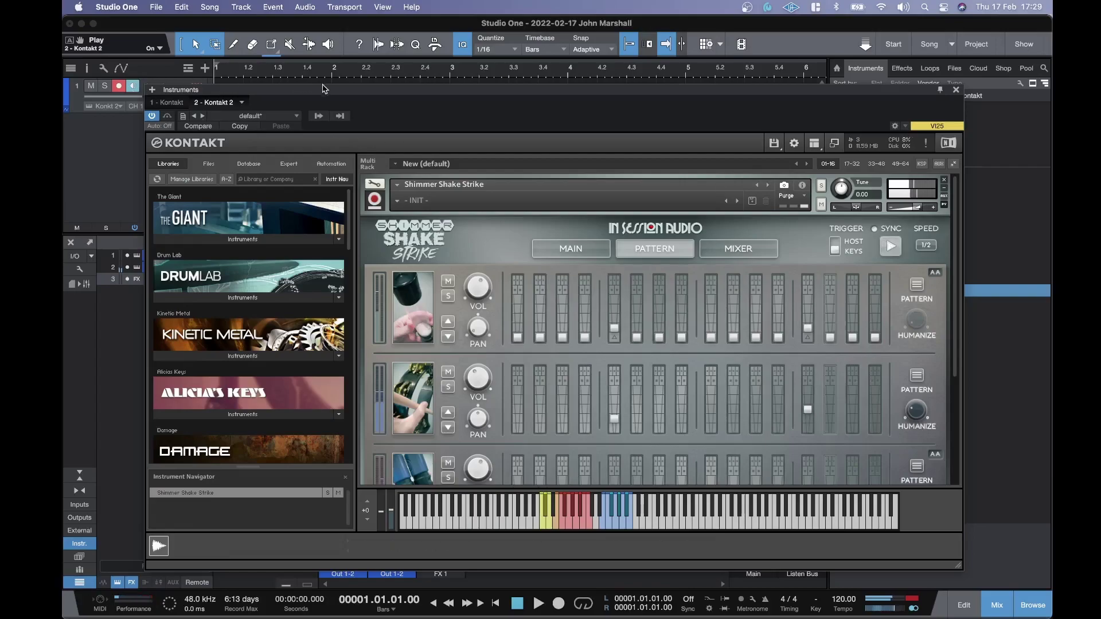
left_click(955, 90)
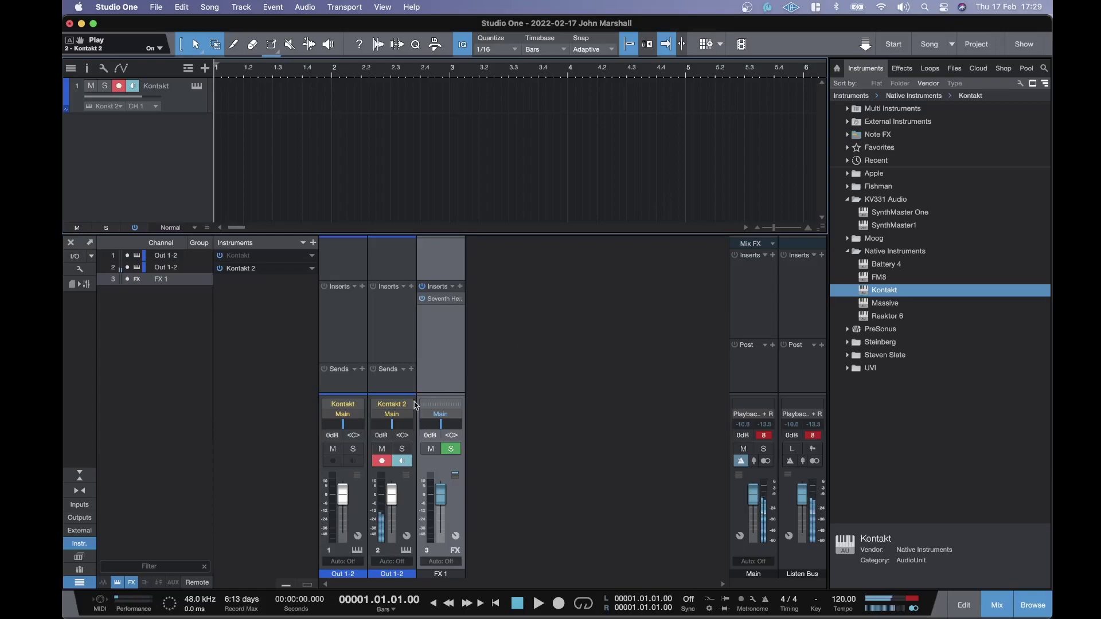
Add a send to FX 1 on the Kontakt 2 channel, make room for its controls, and set the send level to about -5.2 dB
left_click(411, 369)
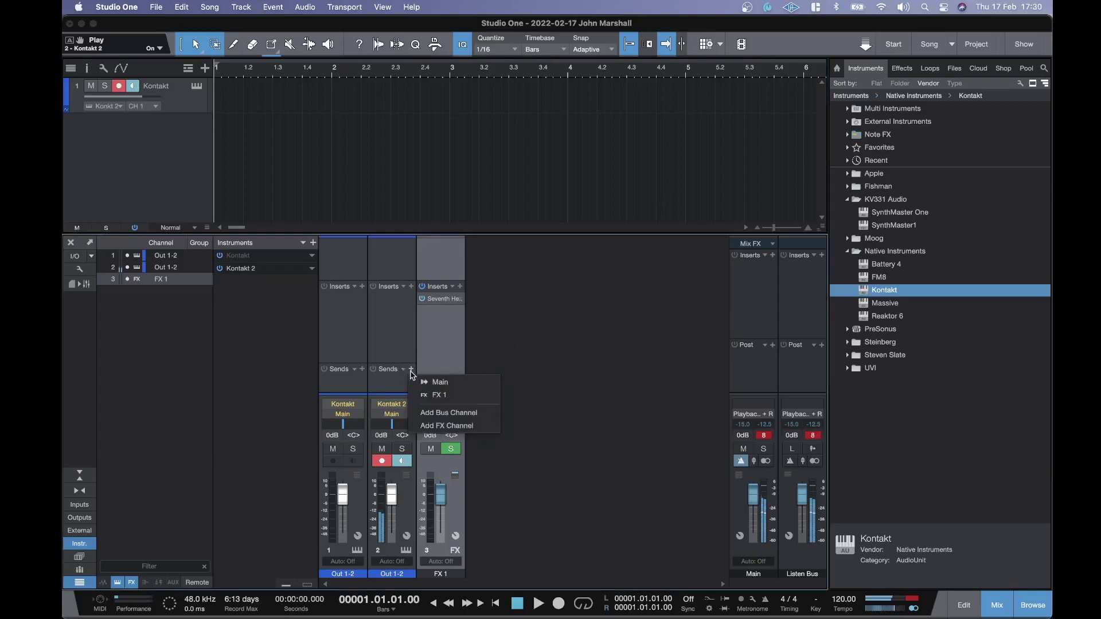
left_click(426, 397)
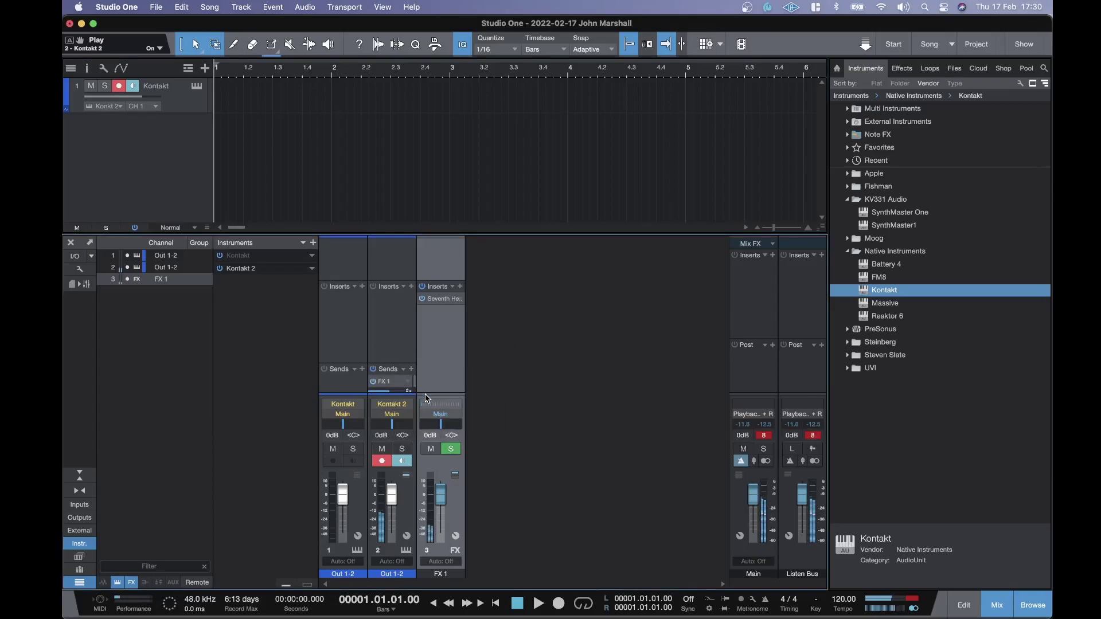
left_click(390, 395)
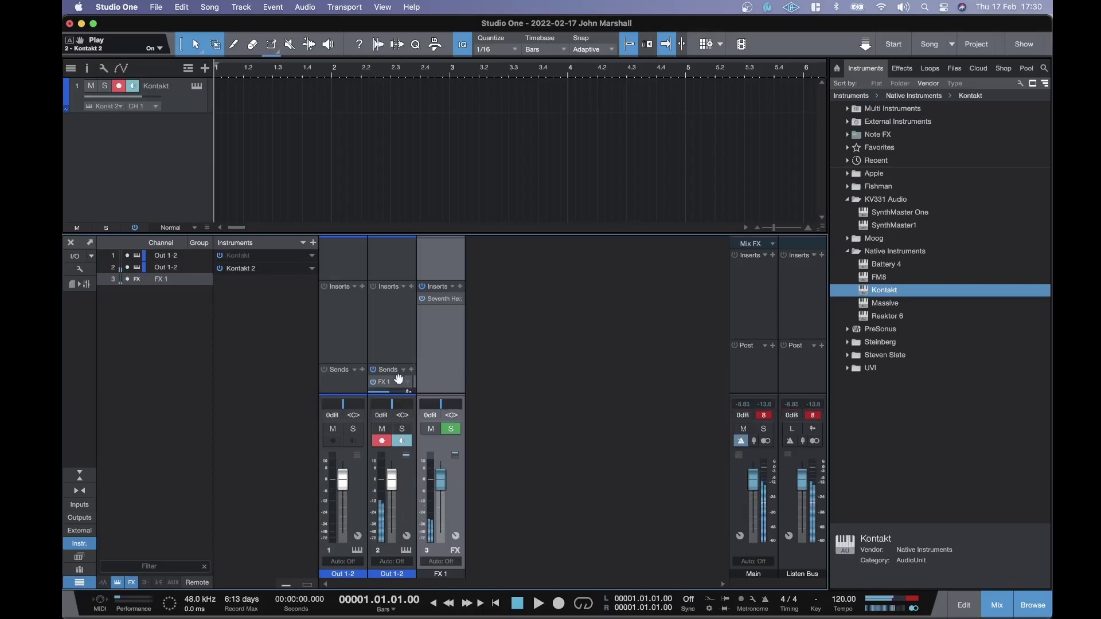
mouse_move(397, 384)
left_mouse_down()
mouse_move(409, 389)
mouse_move(391, 394)
left_mouse_up()
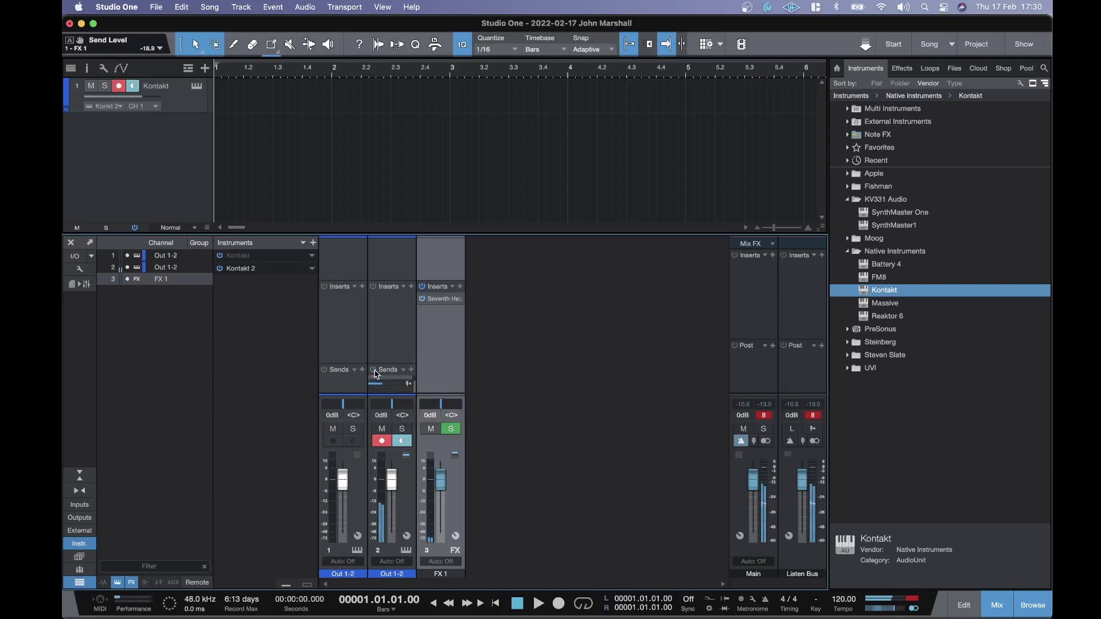
left_click_drag(383, 389, 392, 389)
Reopen the Kontakt 2 instrument, stop the Shimmer Shake Strike pattern playback, and close the instrument window
left_click(197, 86)
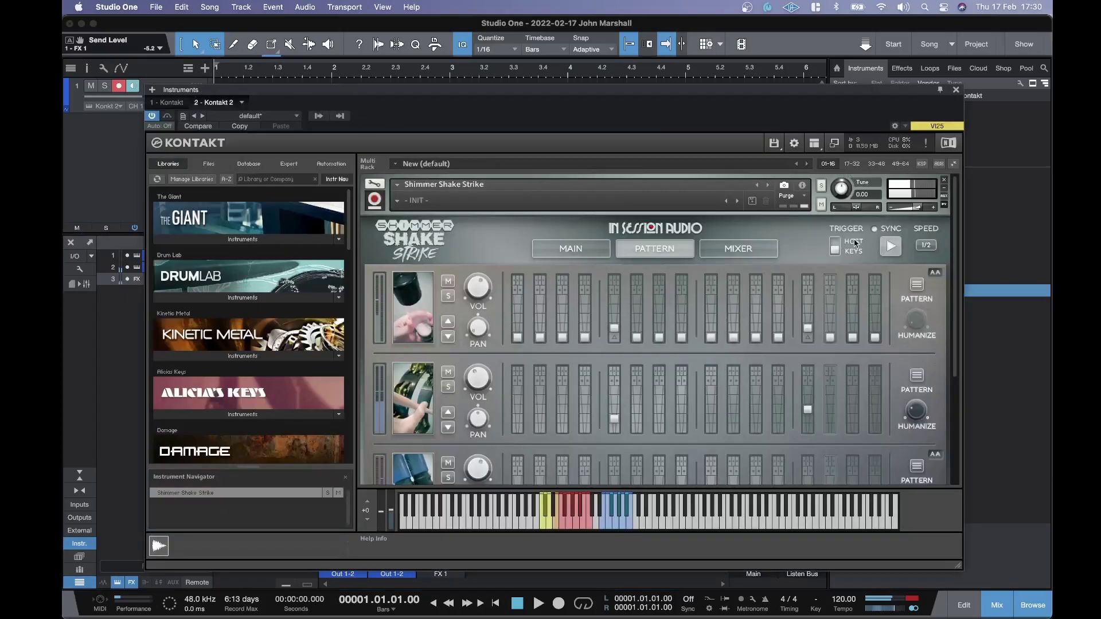
left_click(887, 248)
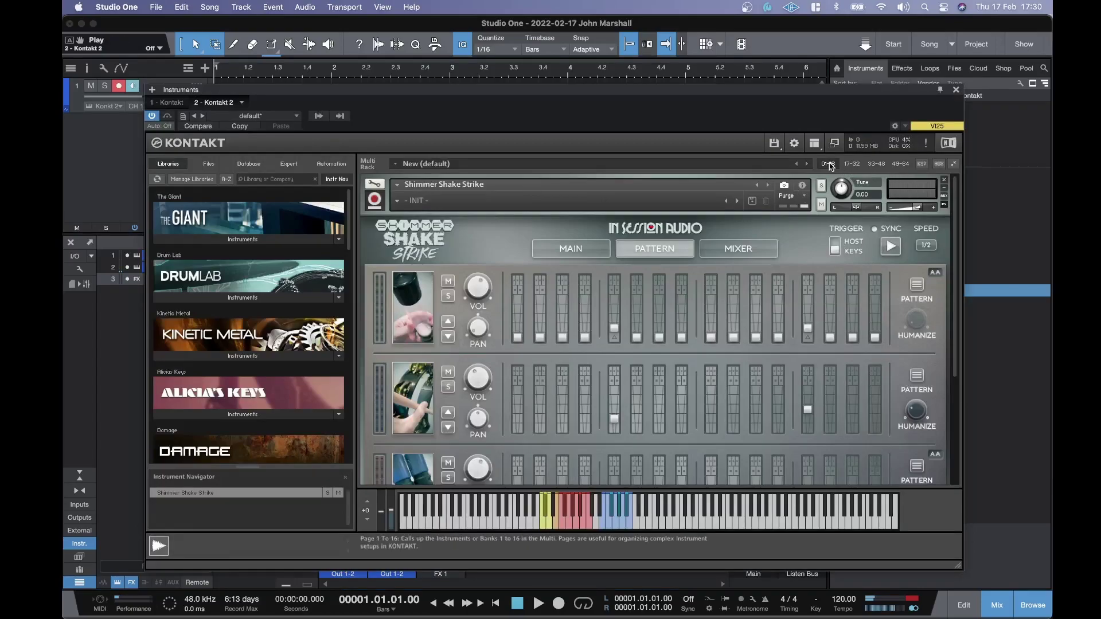
left_click(956, 90)
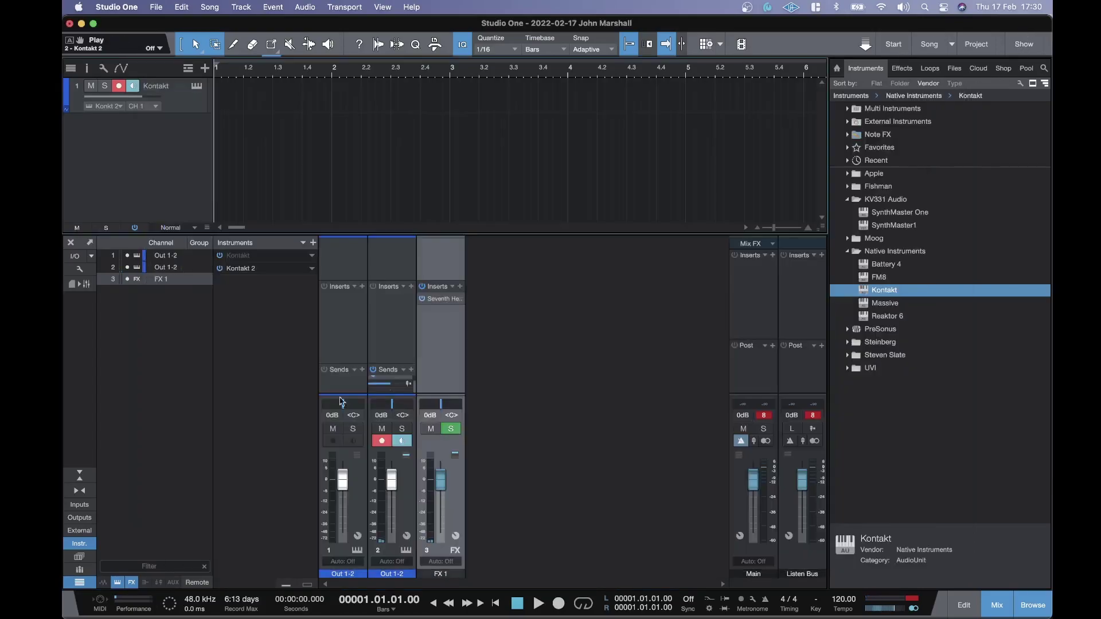